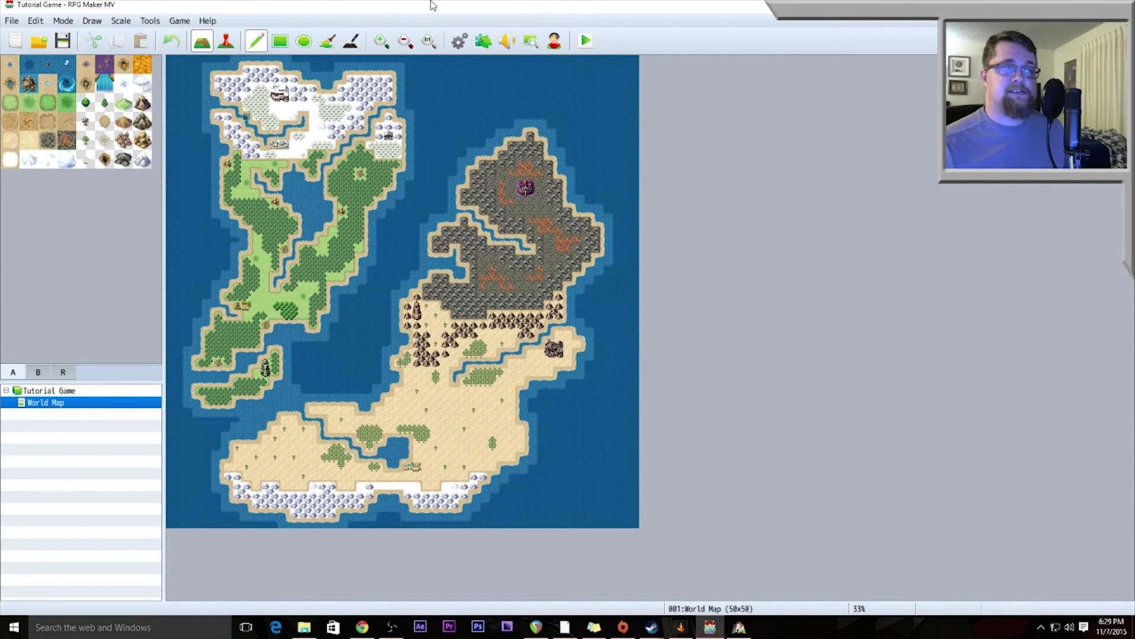
- Compare the map in the RPG Maker MV and VX Ace windows
left_click(739, 626)
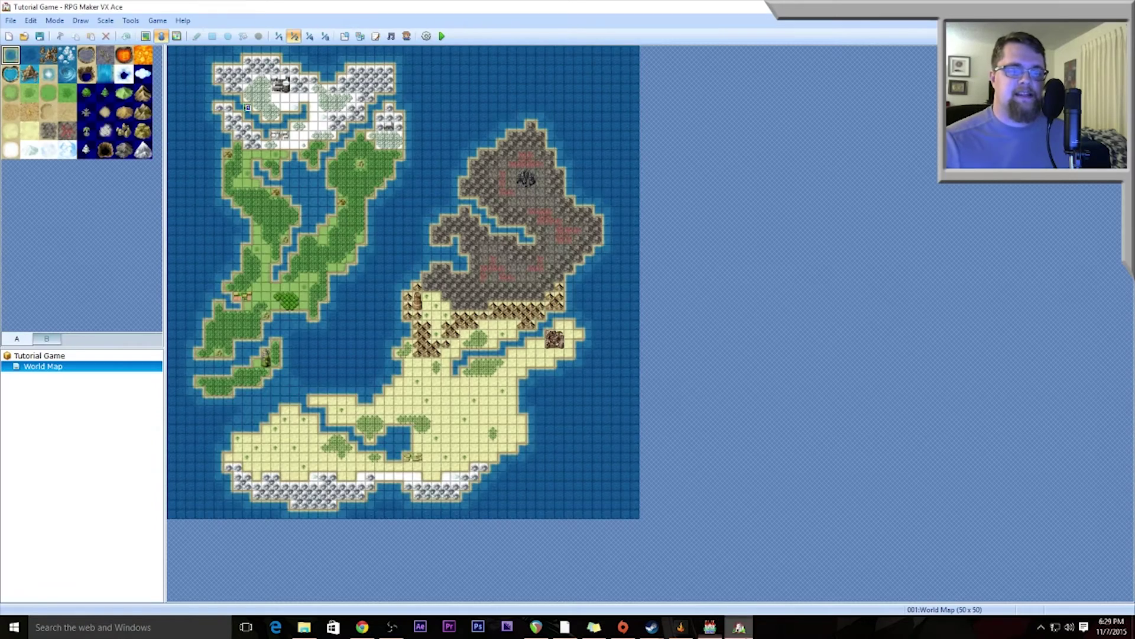
left_click(709, 627)
left_click(739, 626)
left_click(716, 627)
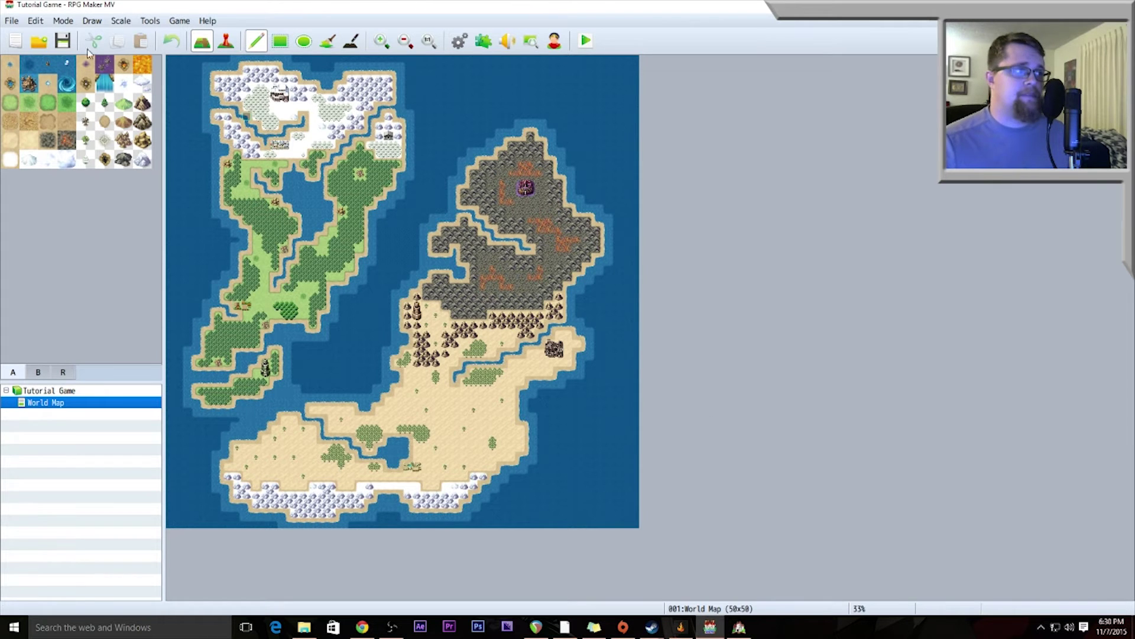
- Create a new RPG Maker MV project named LoC
left_click(12, 21)
left_click(37, 36)
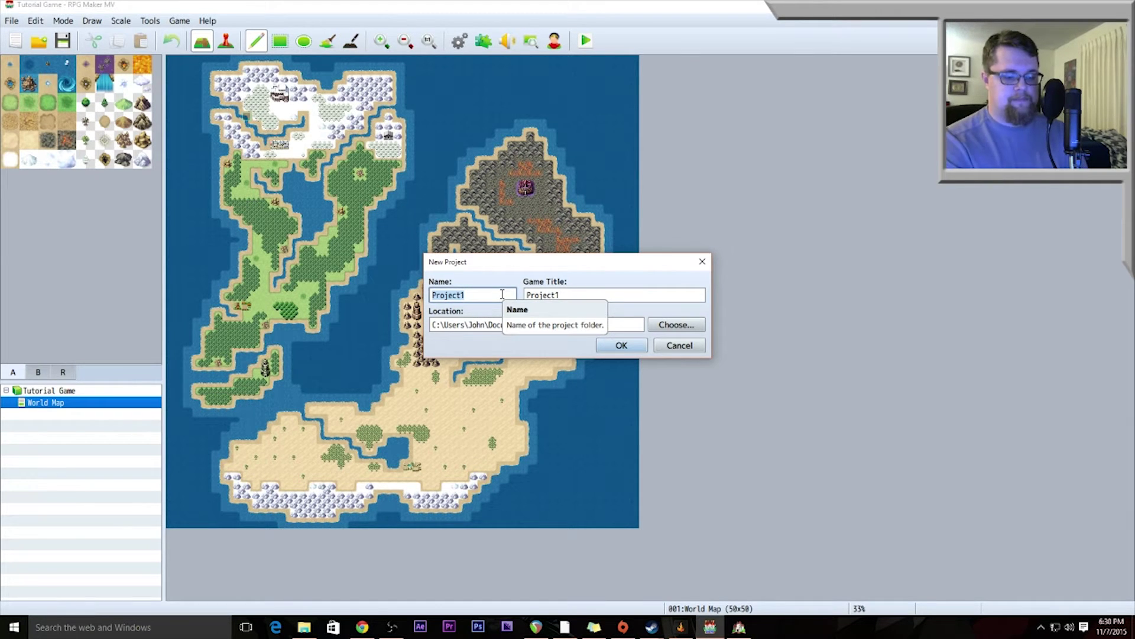
type("LO")
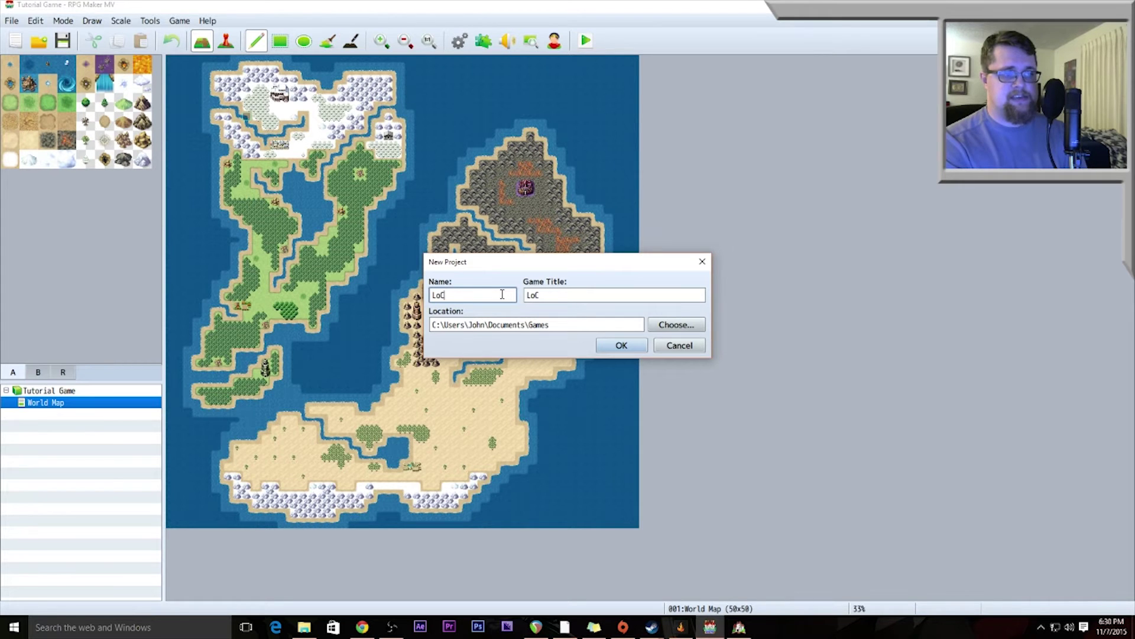
left_click(642, 349)
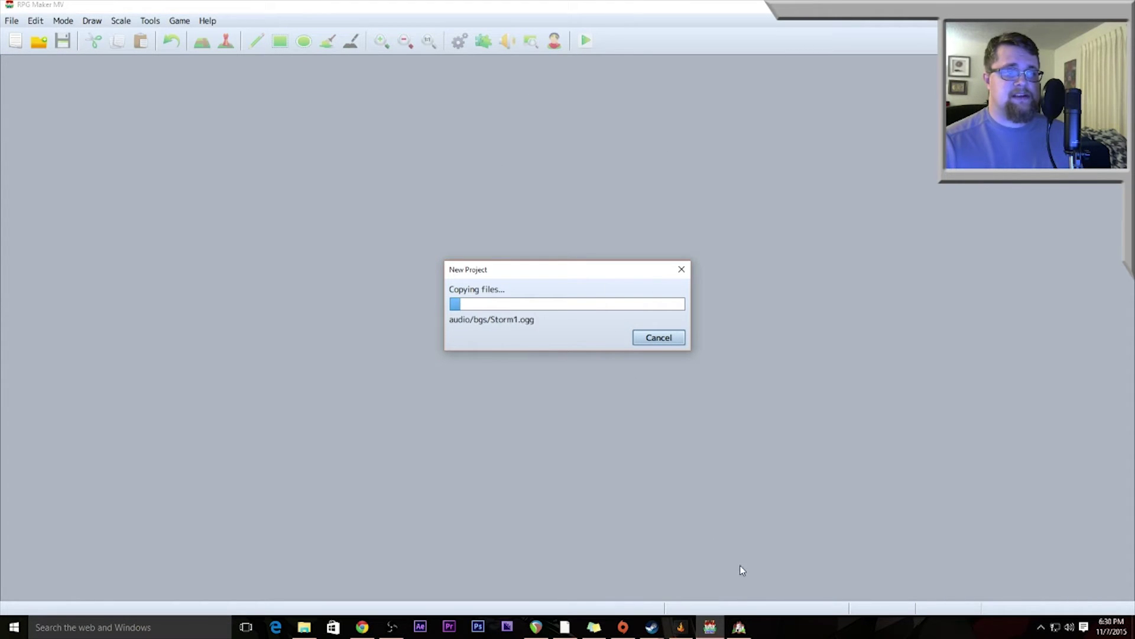
left_click(739, 627)
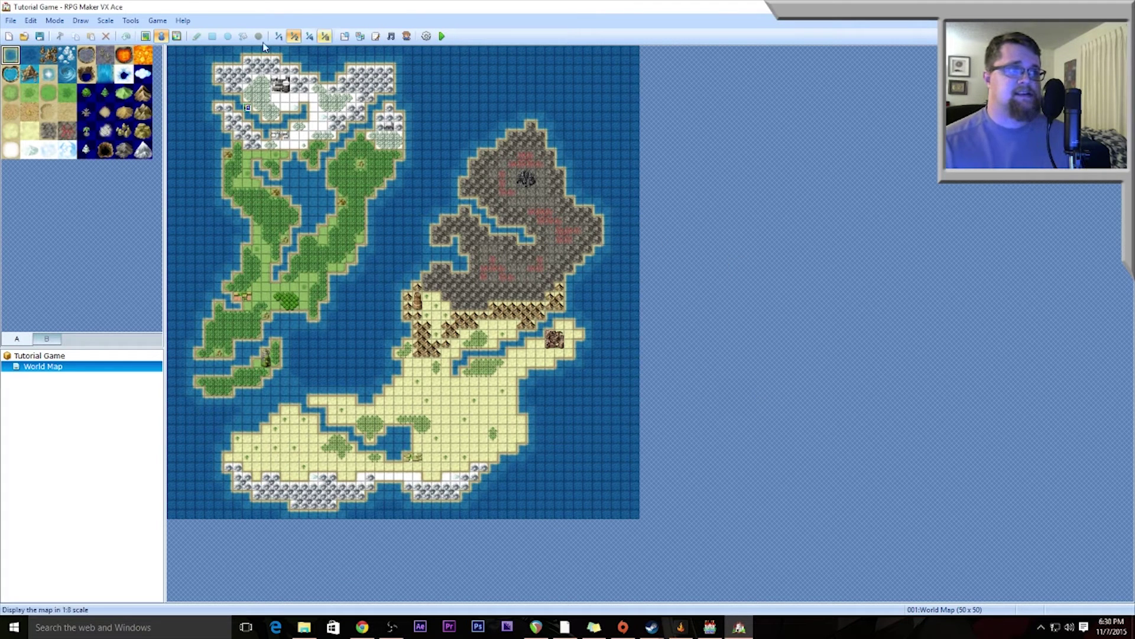
- Open the Game project in Documents\RPGVXAce\schiroloc and display its World Map
left_click(11, 24)
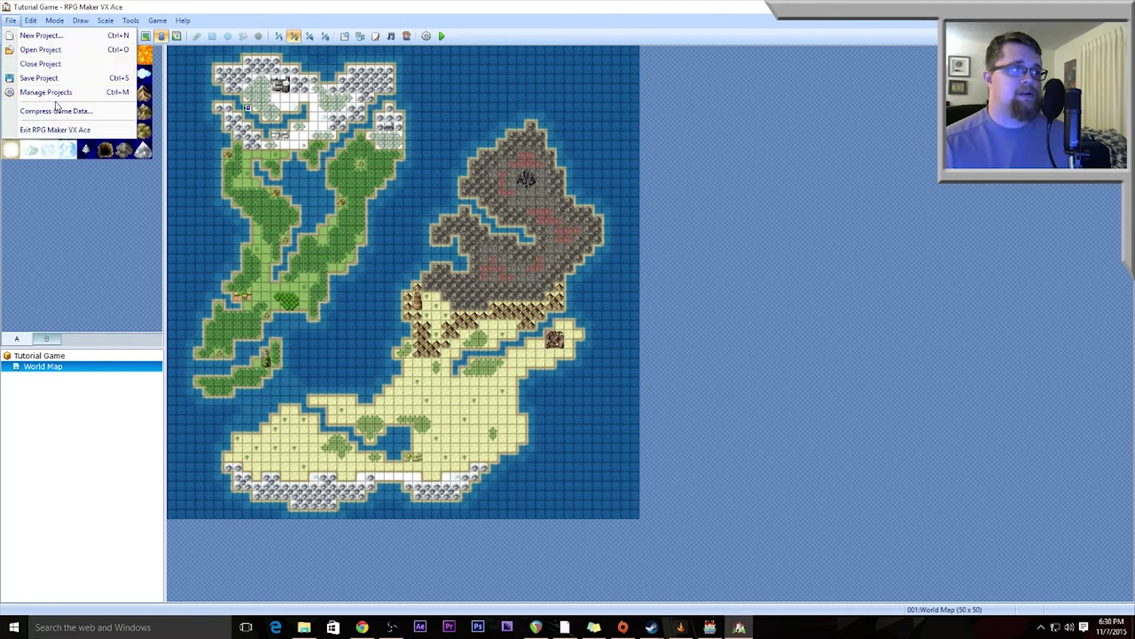
left_click(40, 50)
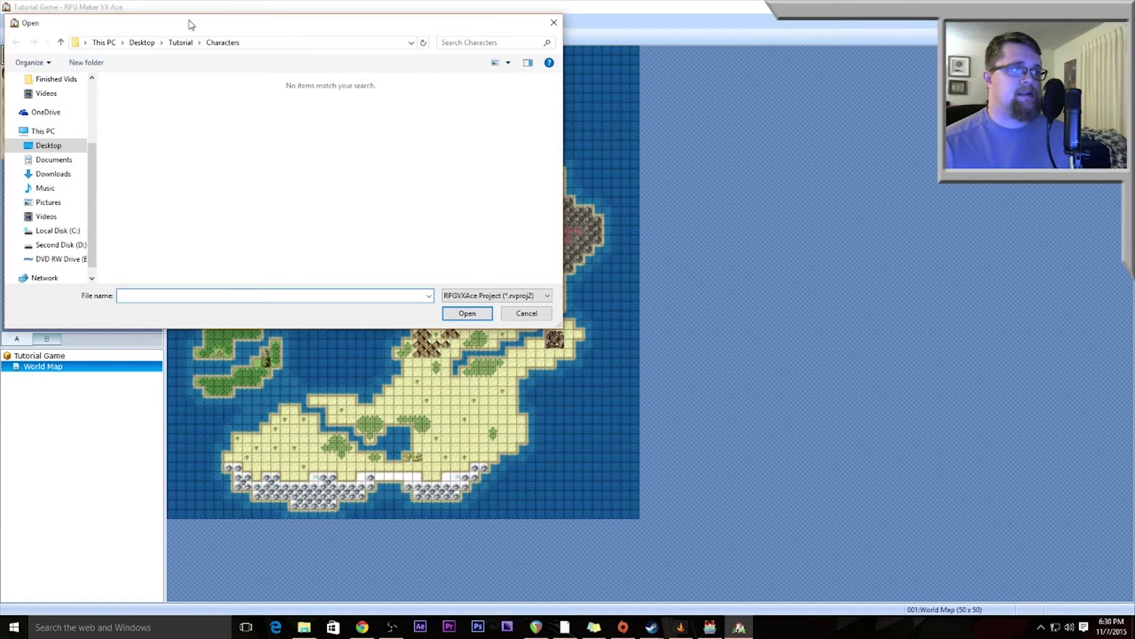
left_click(181, 42)
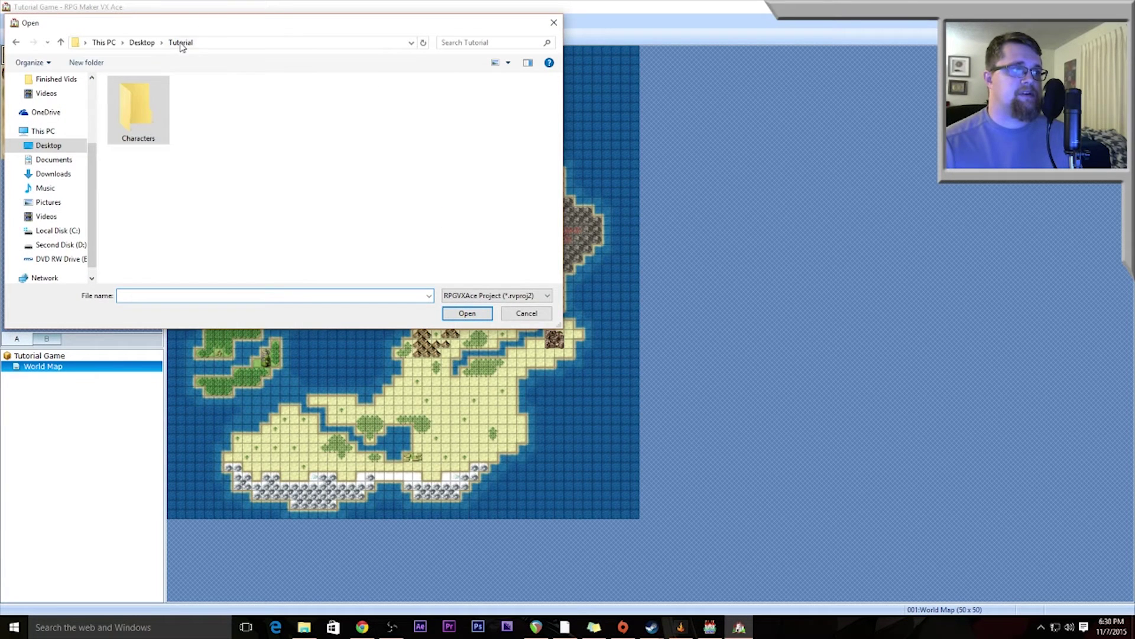
left_click(147, 45)
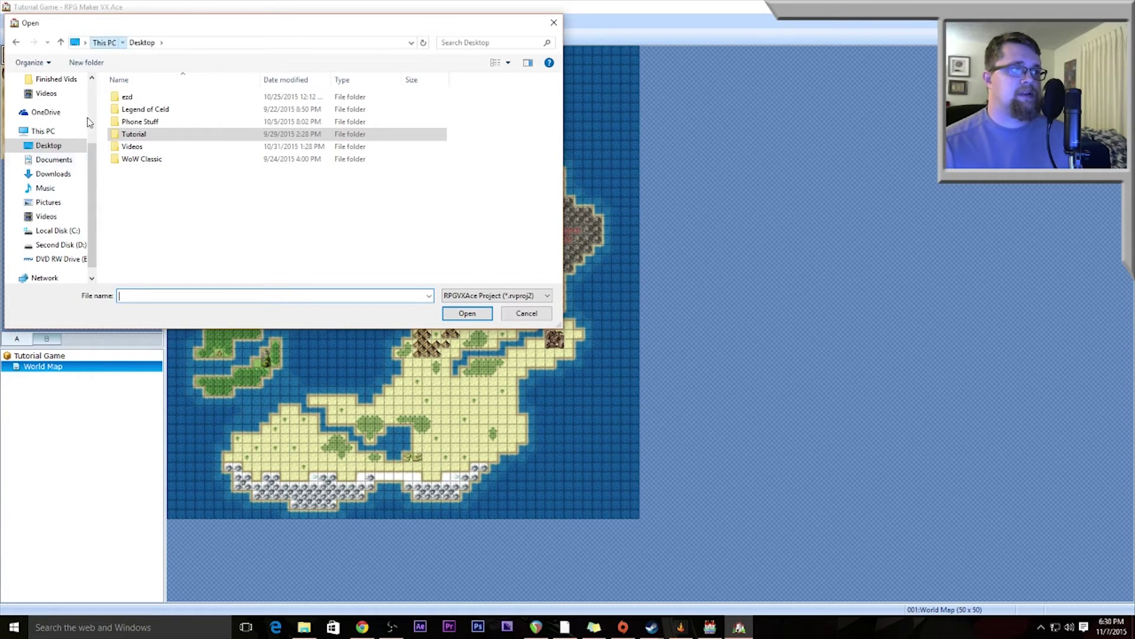
left_click(98, 43)
left_click(53, 159)
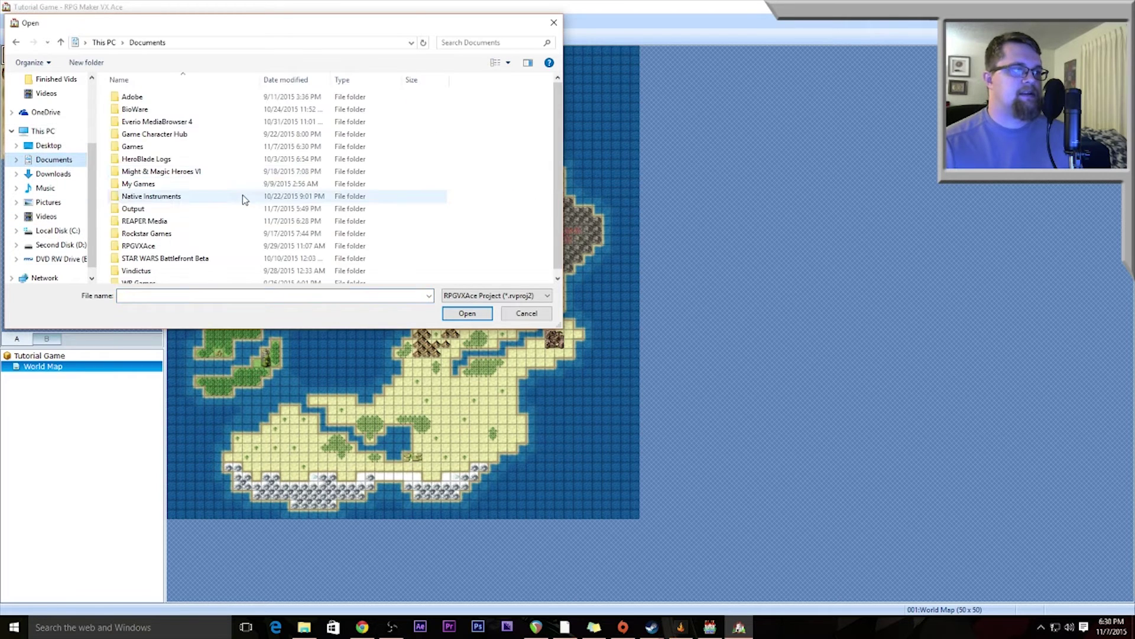
double_click(163, 246)
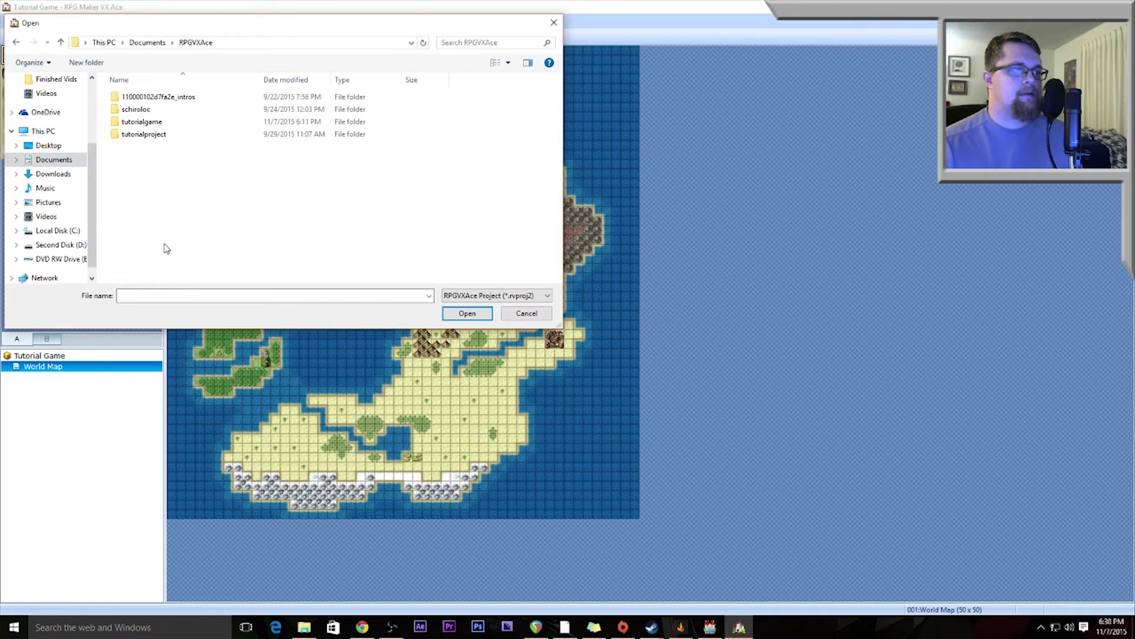
left_click(149, 113)
double_click(145, 121)
double_click(165, 158)
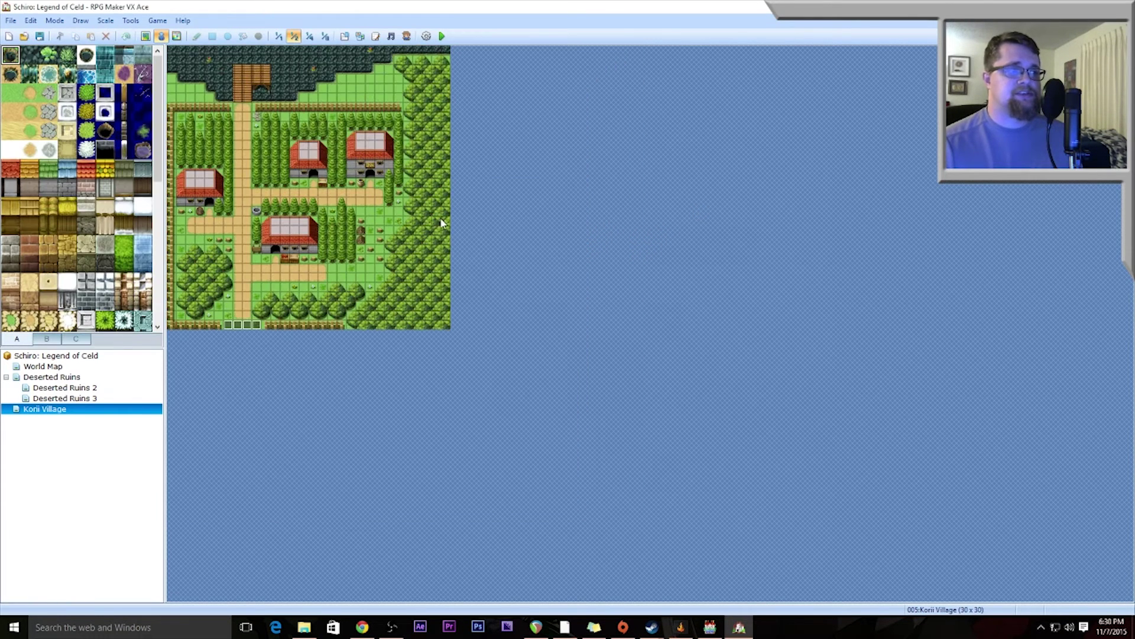
left_click(53, 366)
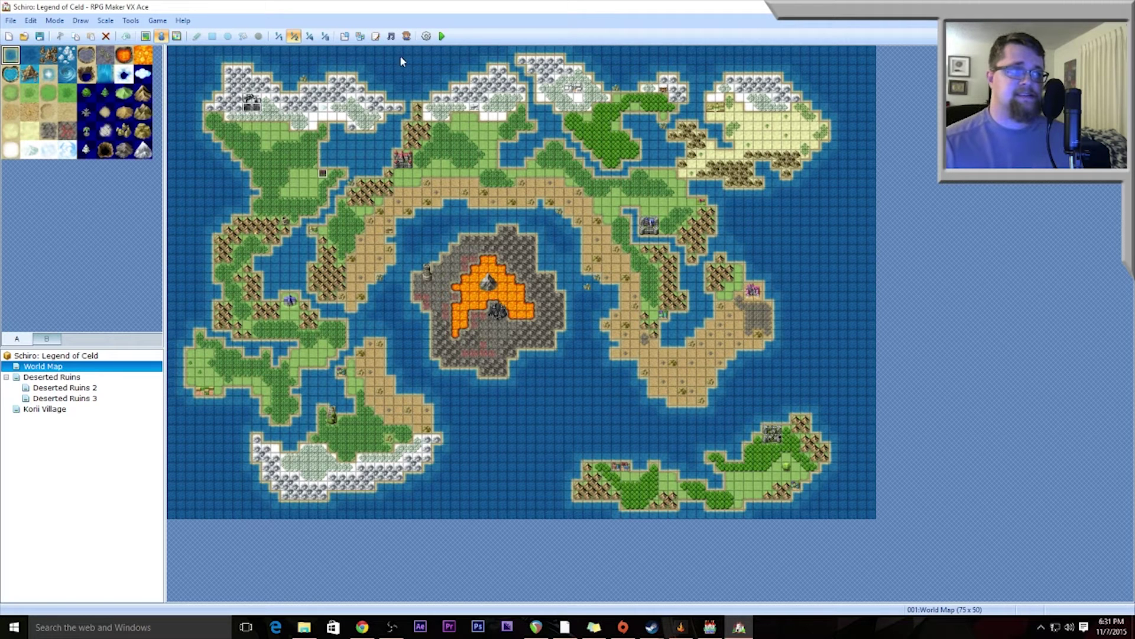
- Open the Script Editor at the Materials ( Insert here ) slot, then launch File Explorer
left_click(376, 36)
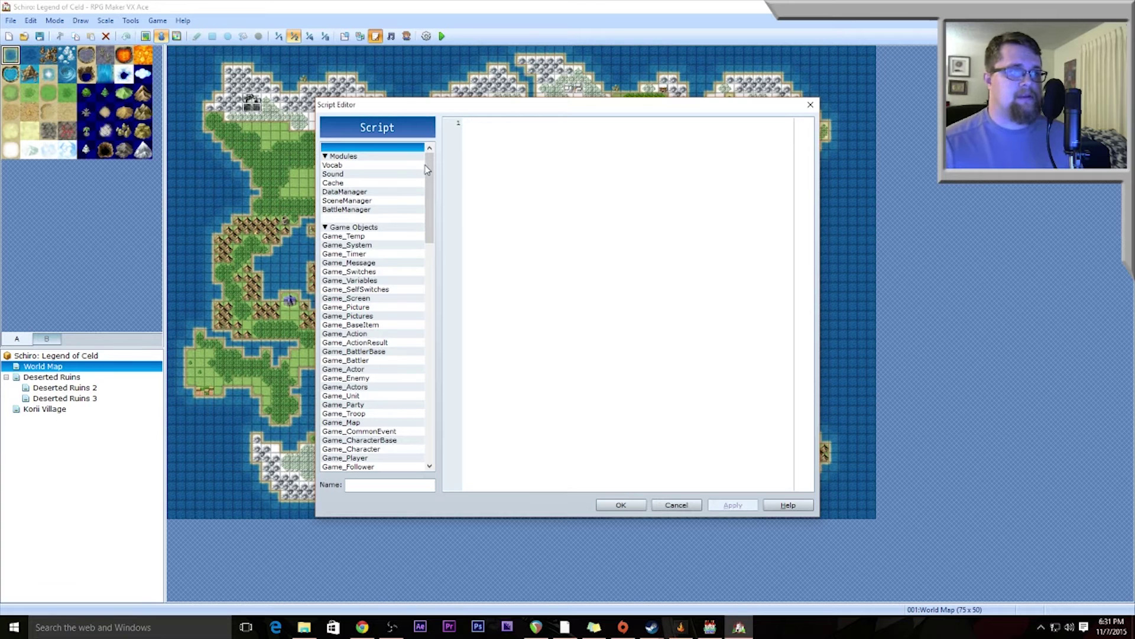
left_click_drag(430, 198, 433, 412)
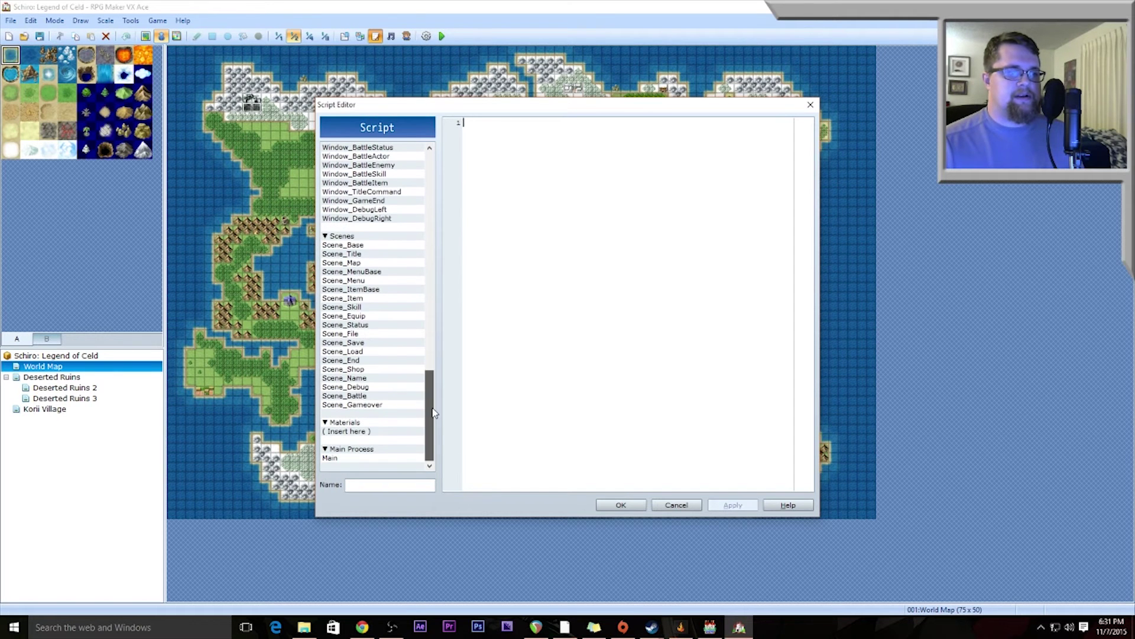
left_click(354, 432)
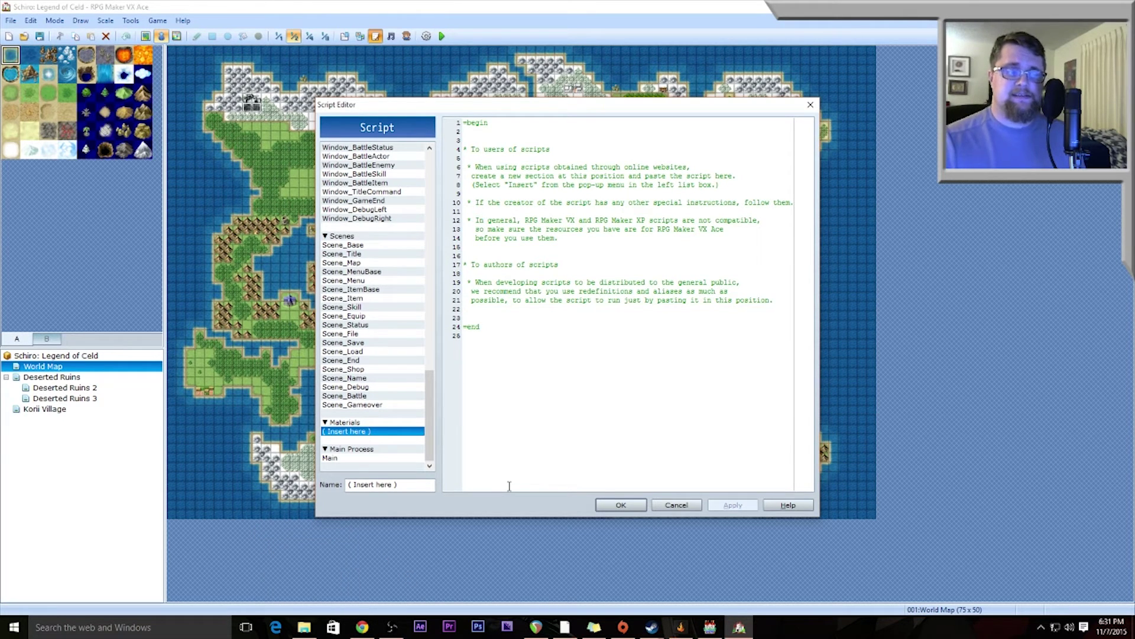
left_click(304, 627)
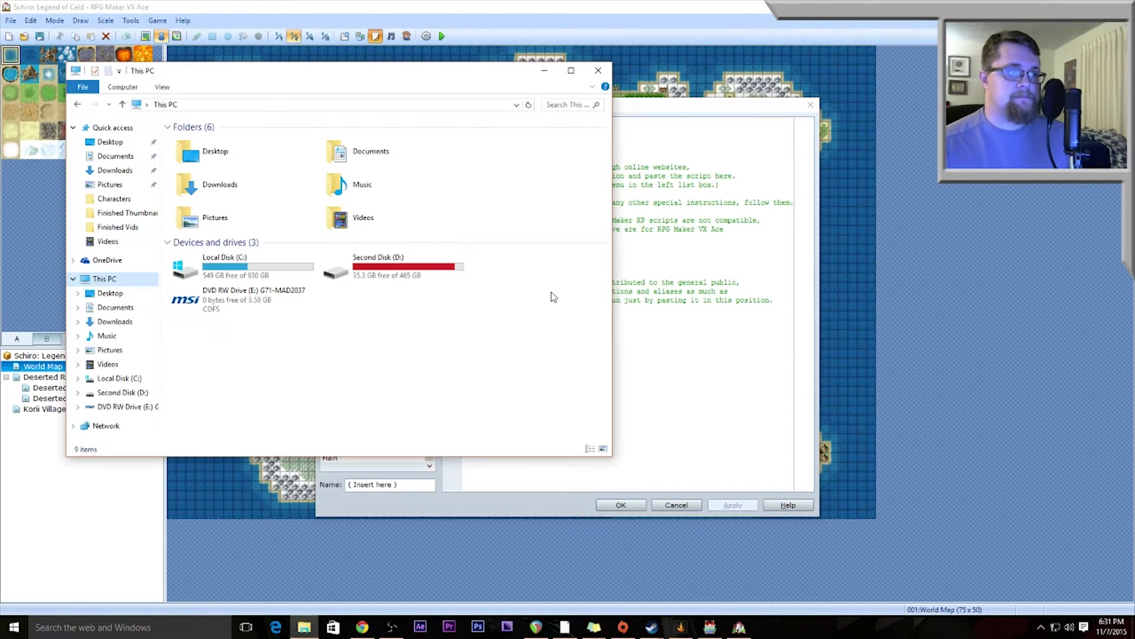
- Browse to Steam\steamapps\common\RPG Maker MV\dlc\RPGmakerWeb_plugins\Shaz
double_click(236, 264)
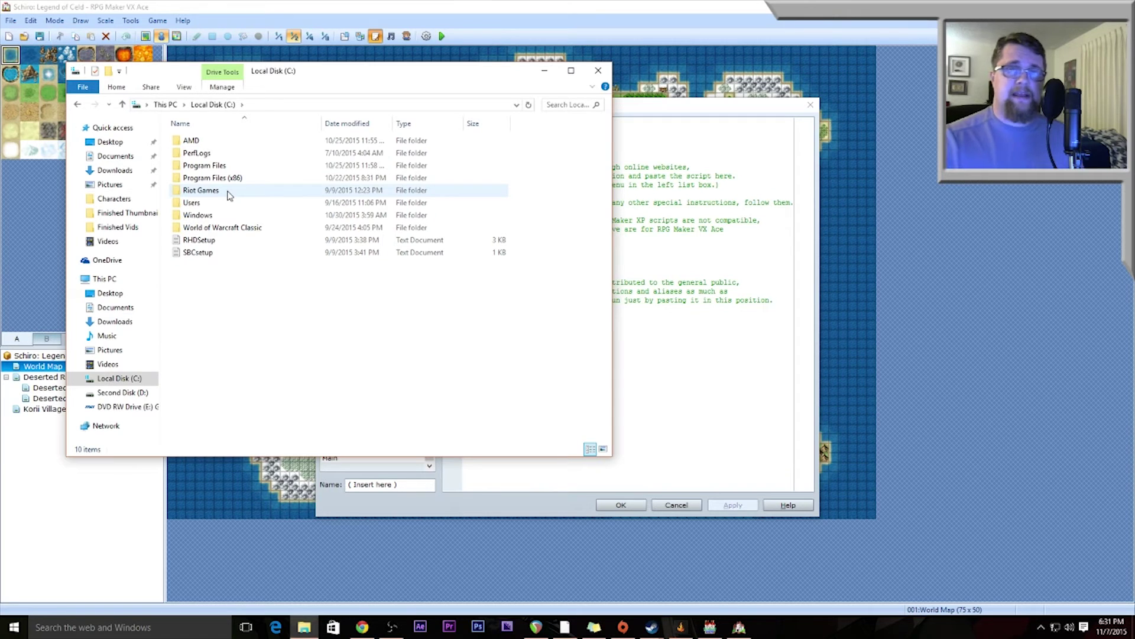
double_click(213, 177)
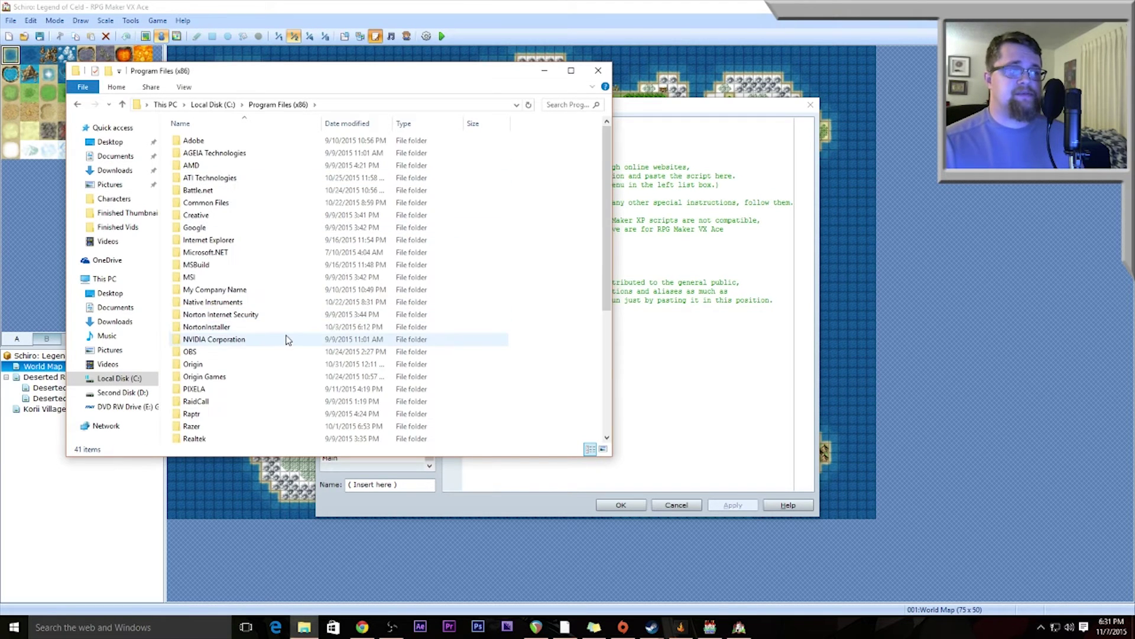
scroll(285, 339, "down", 5)
double_click(193, 278)
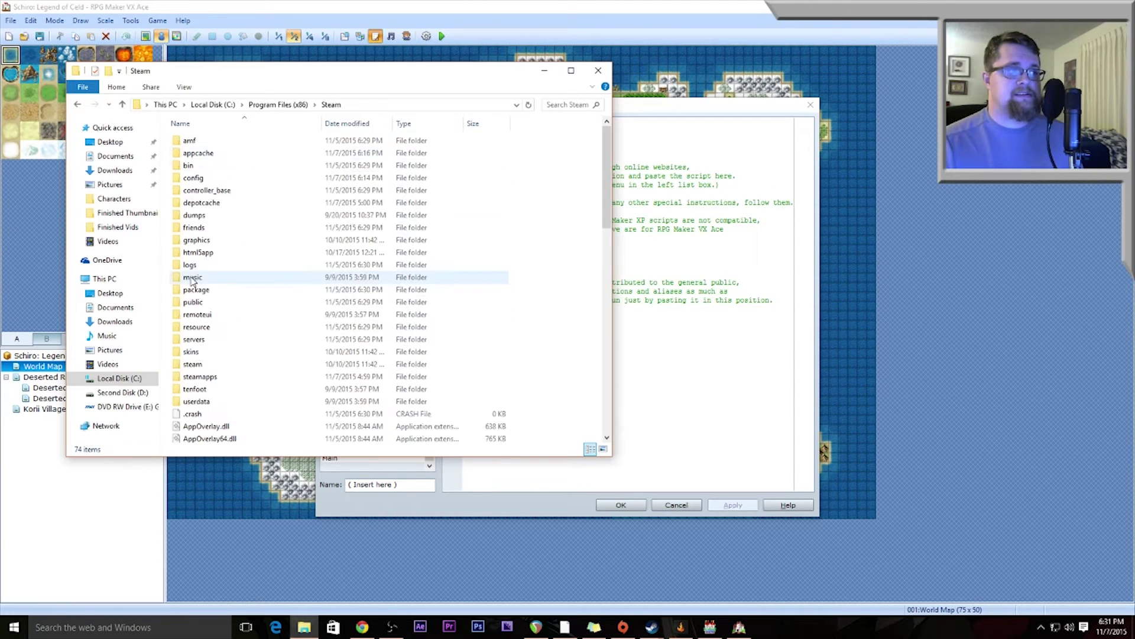
double_click(207, 377)
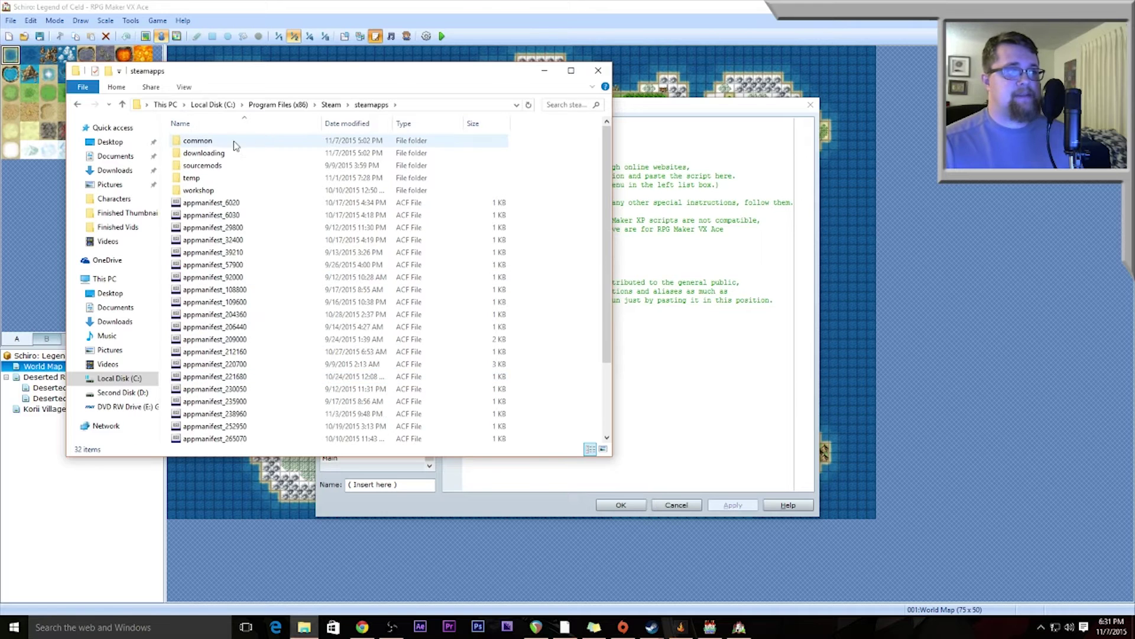
double_click(212, 142)
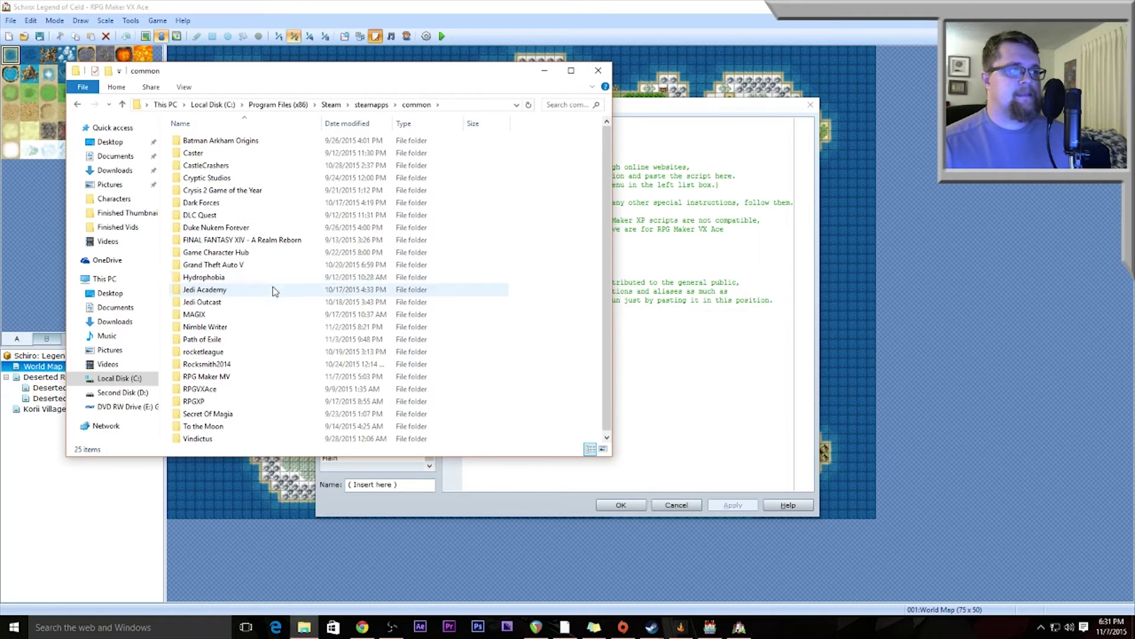
double_click(207, 376)
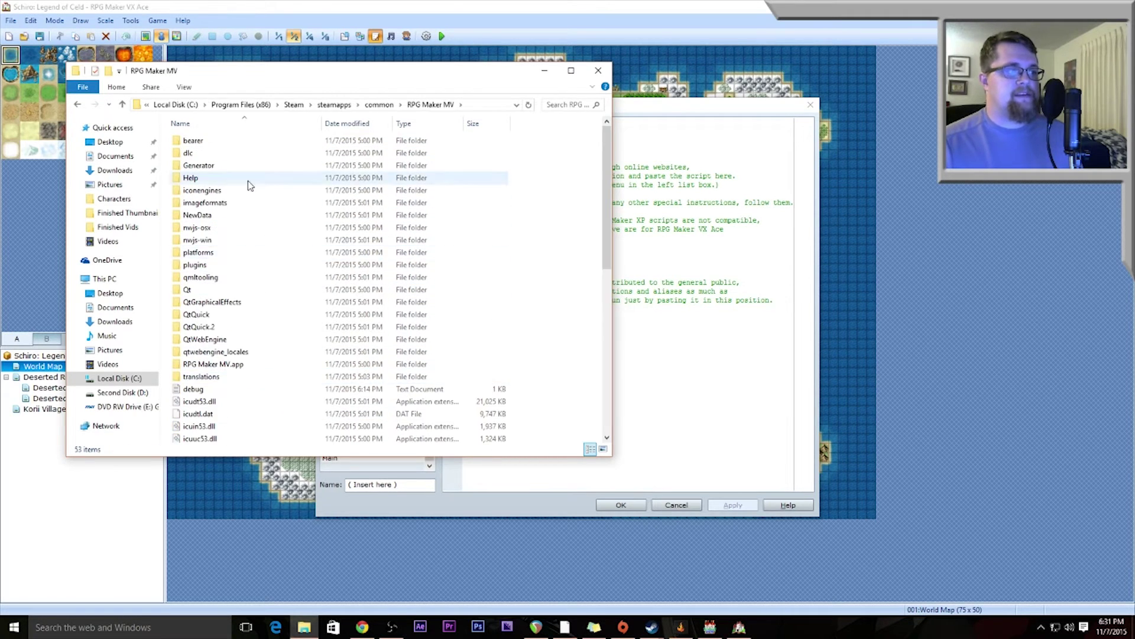
double_click(191, 153)
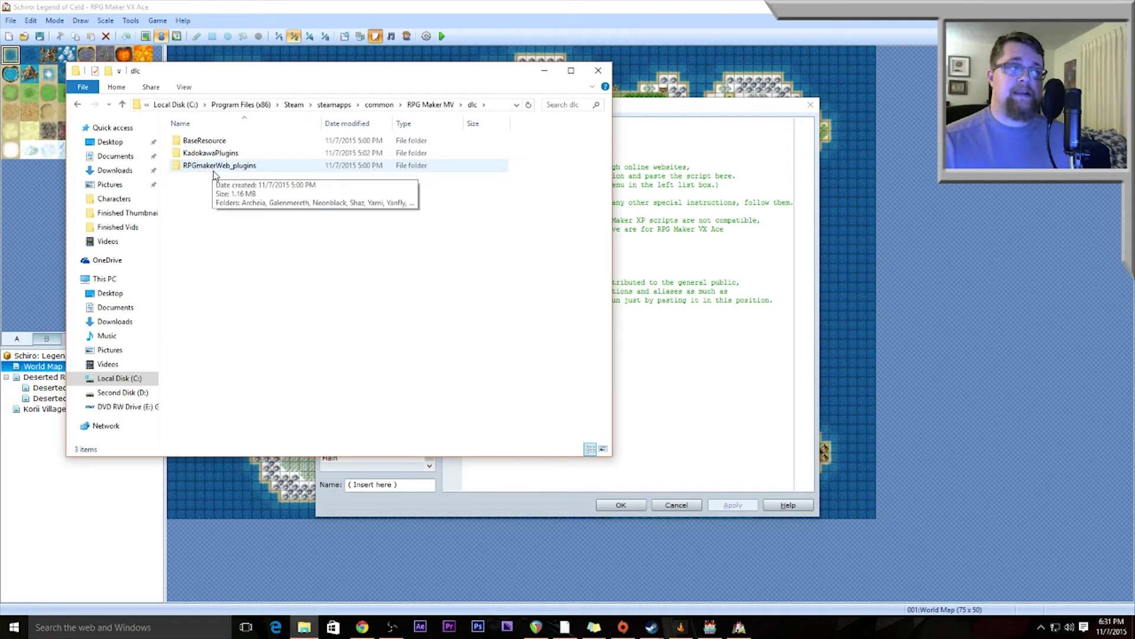
double_click(214, 169)
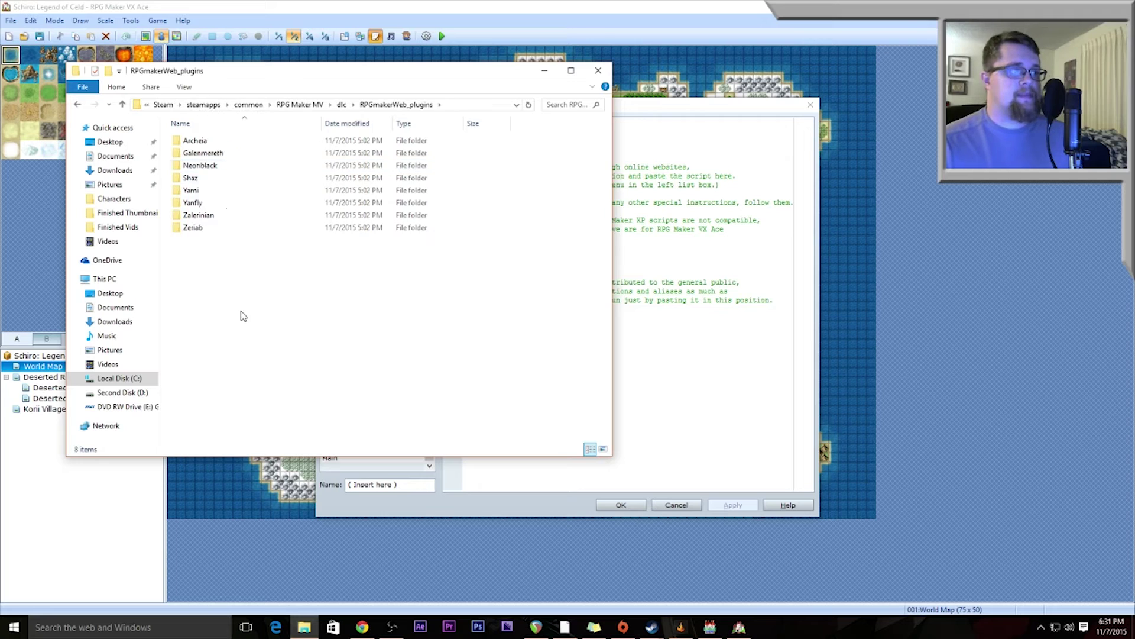
double_click(201, 177)
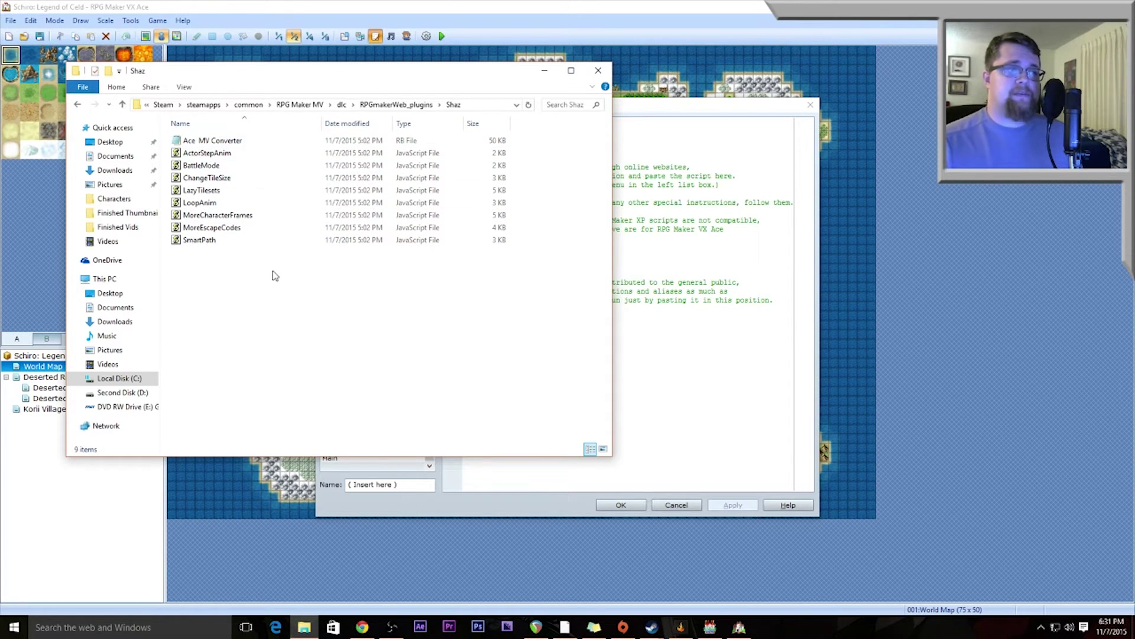
- Open Ace MV Converter.rb in Notepad
right_click(215, 140)
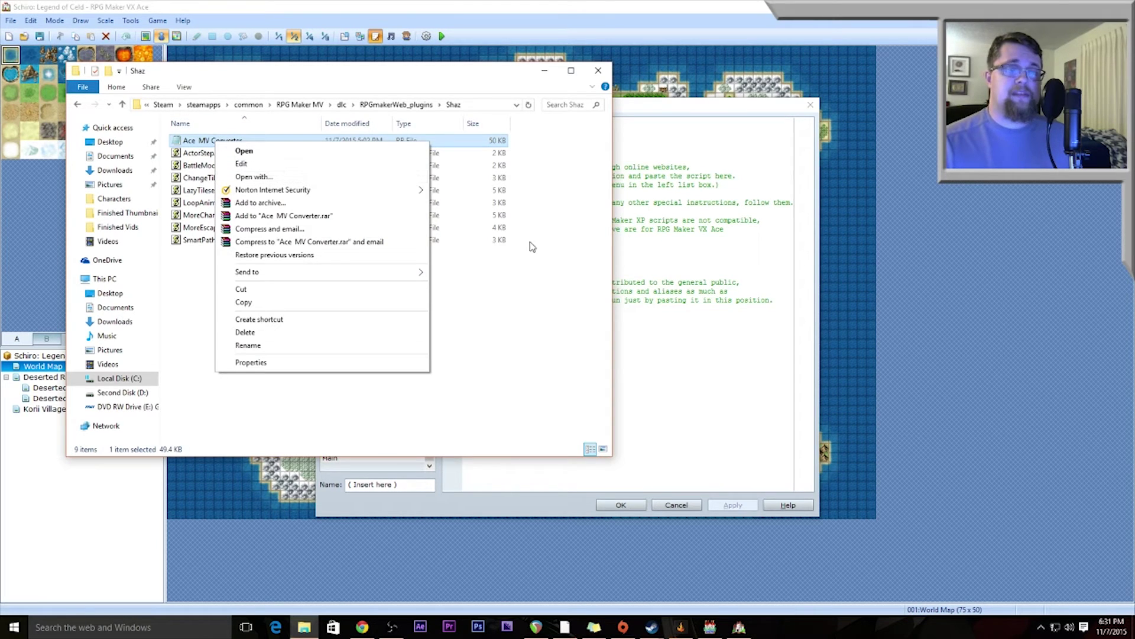
left_click(510, 323)
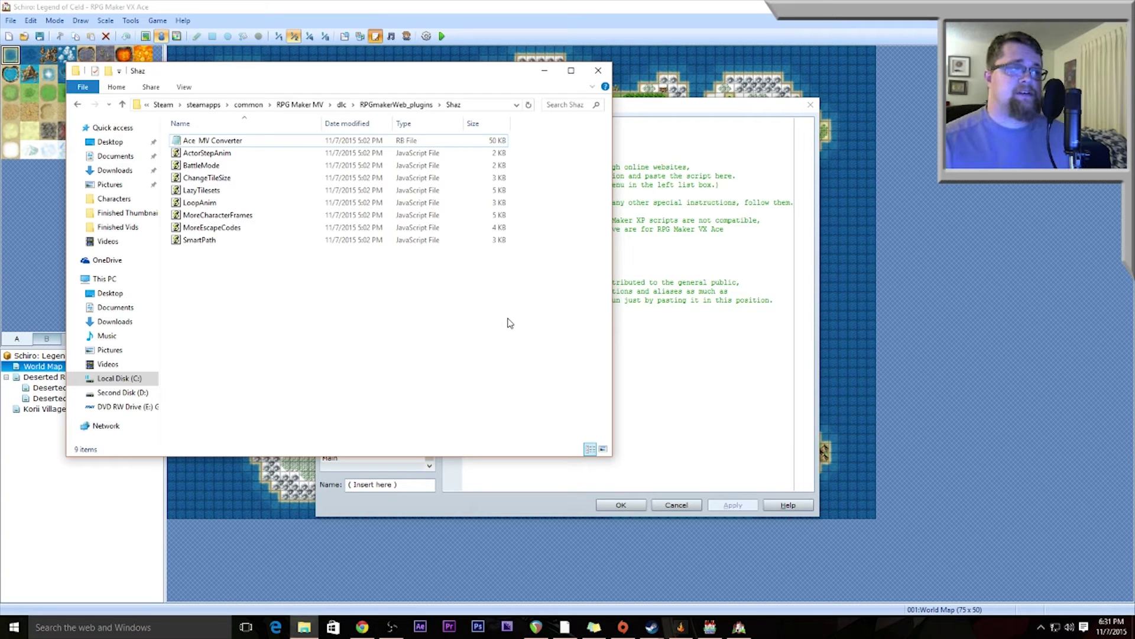
double_click(245, 142)
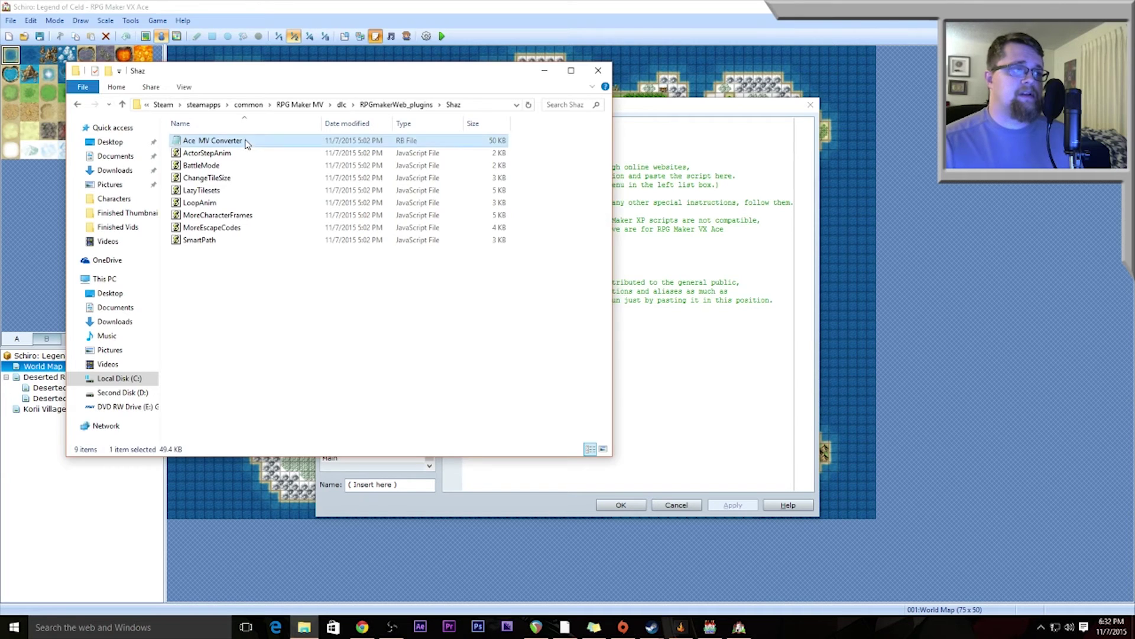
- Copy the whole Ace MV Converter script and close Notepad
left_click_drag(237, 24, 359, 80)
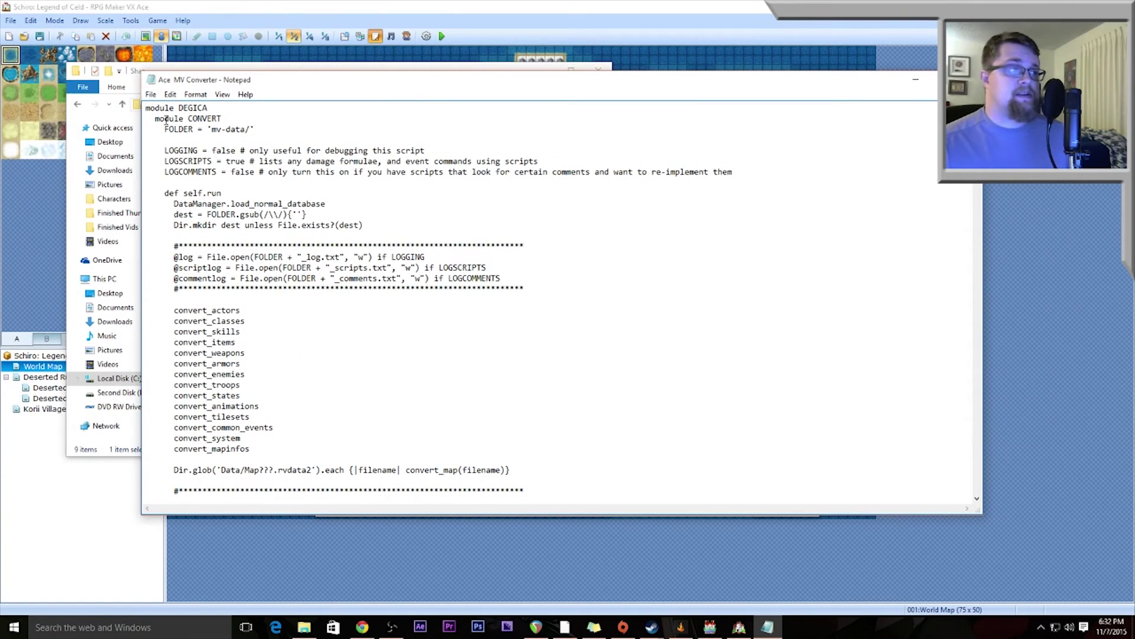
key("ctrl+a")
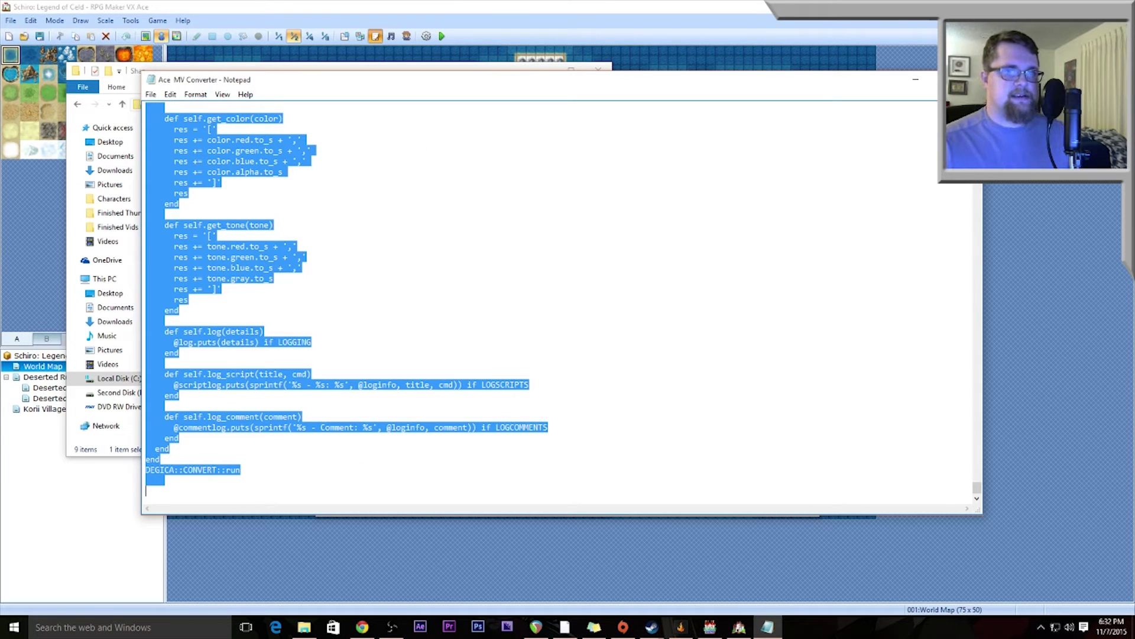
key("alt+F4")
left_click(337, 51)
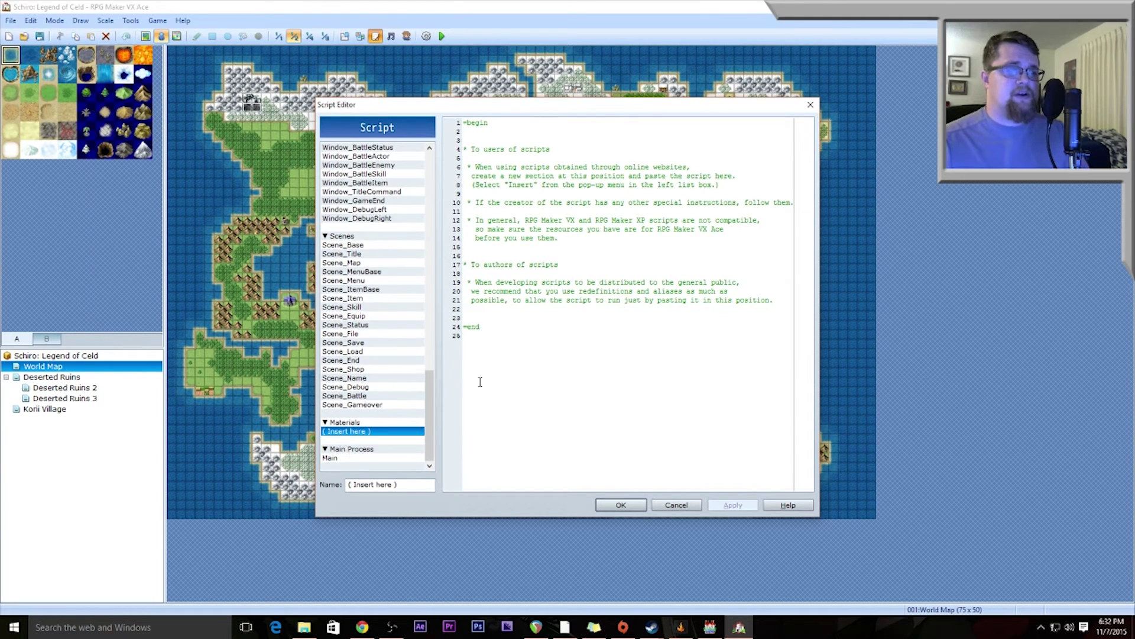
- Replace the ( Insert here ) placeholder with the converter code and name it 'ACE To MV Converter'
key("ctrl+a")
key("Delete")
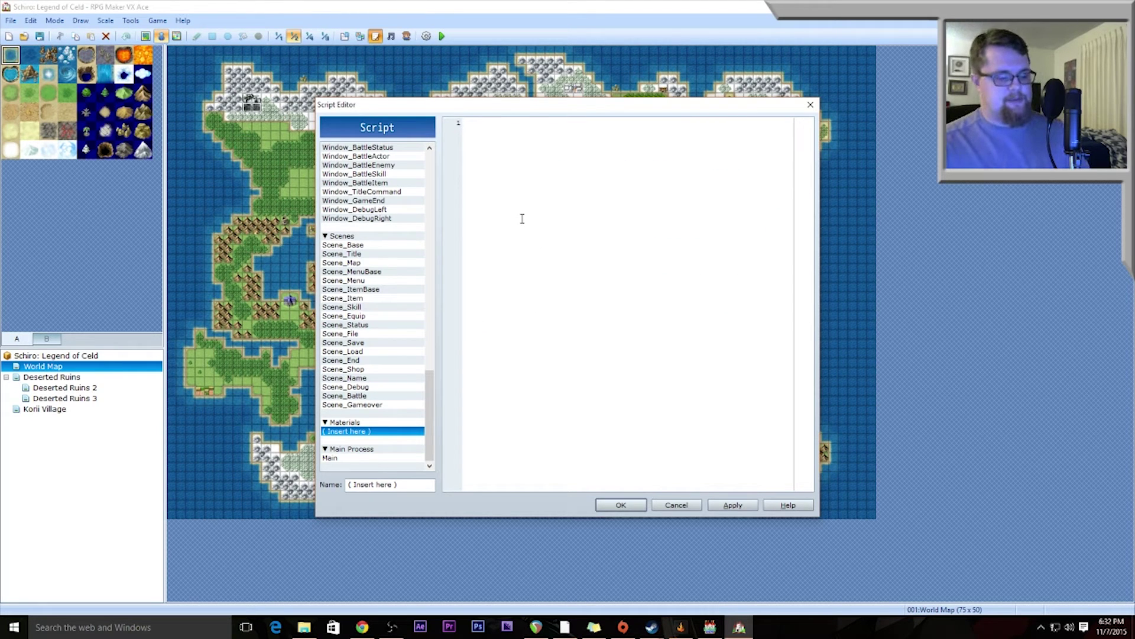
key("ctrl+v")
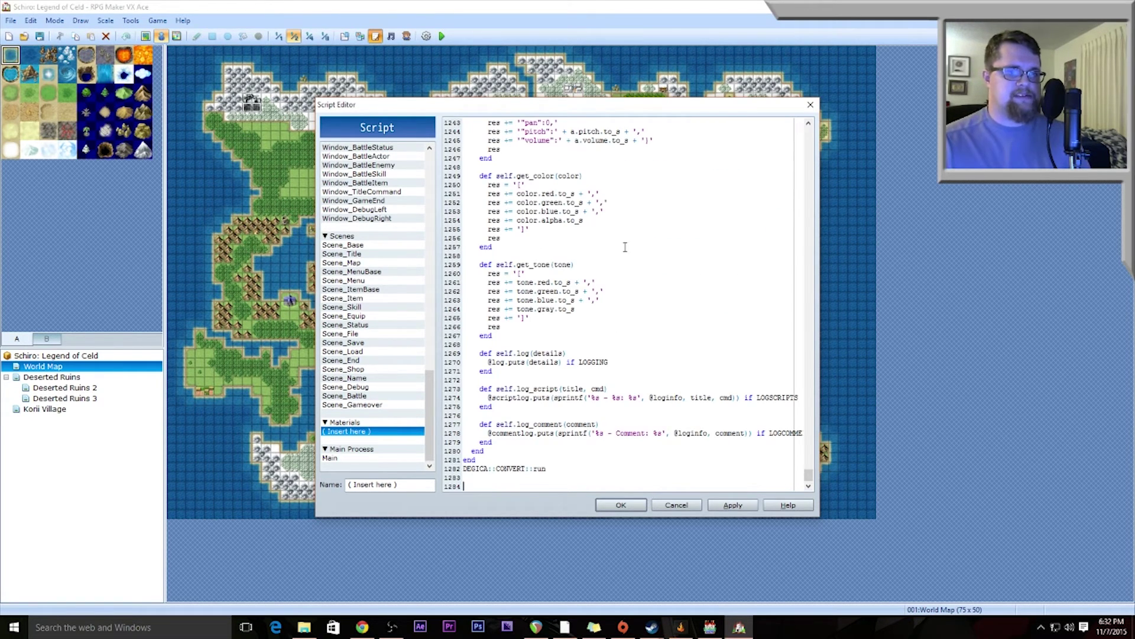
left_click(361, 485)
type("A")
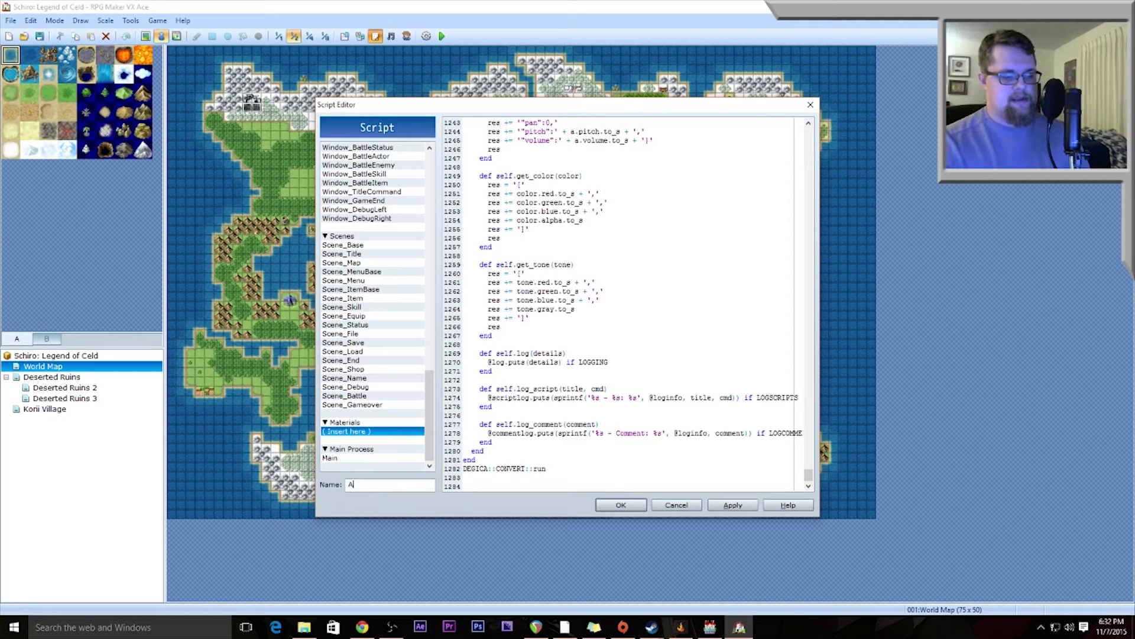
type("CE C")
key("BackSpace")
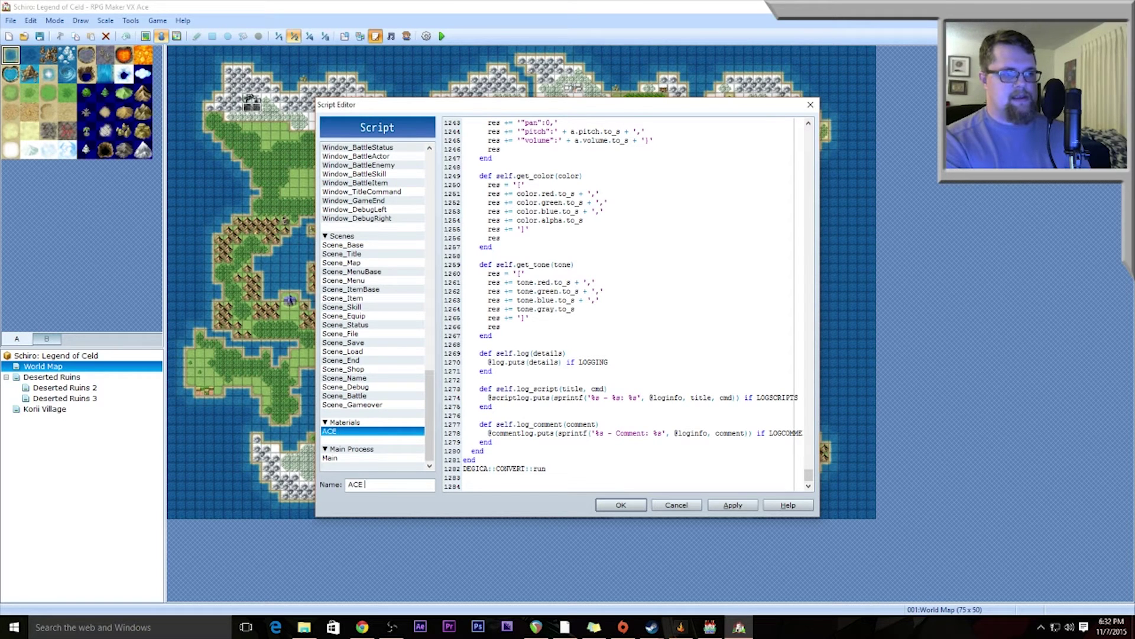
type("To M")
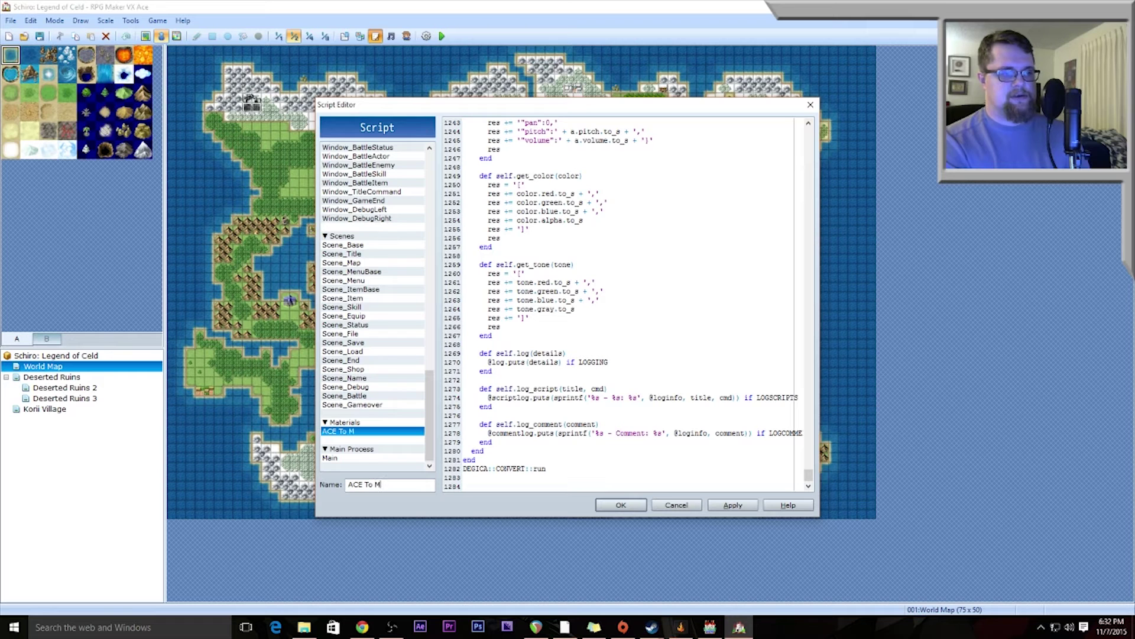
type("V Converter")
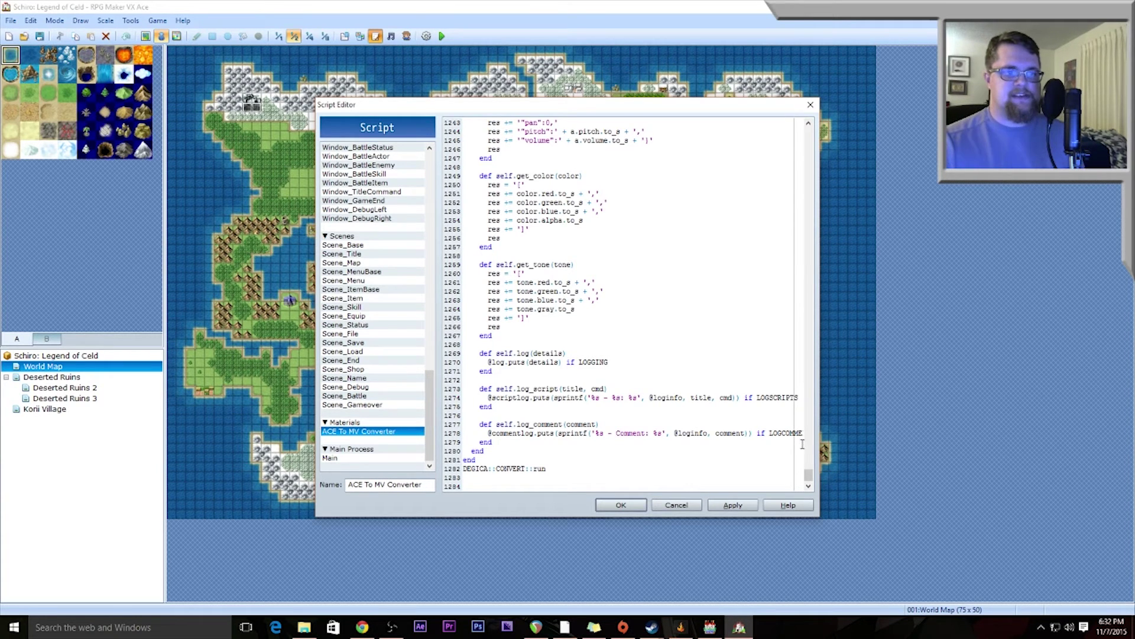
left_click_drag(809, 473, 808, 128)
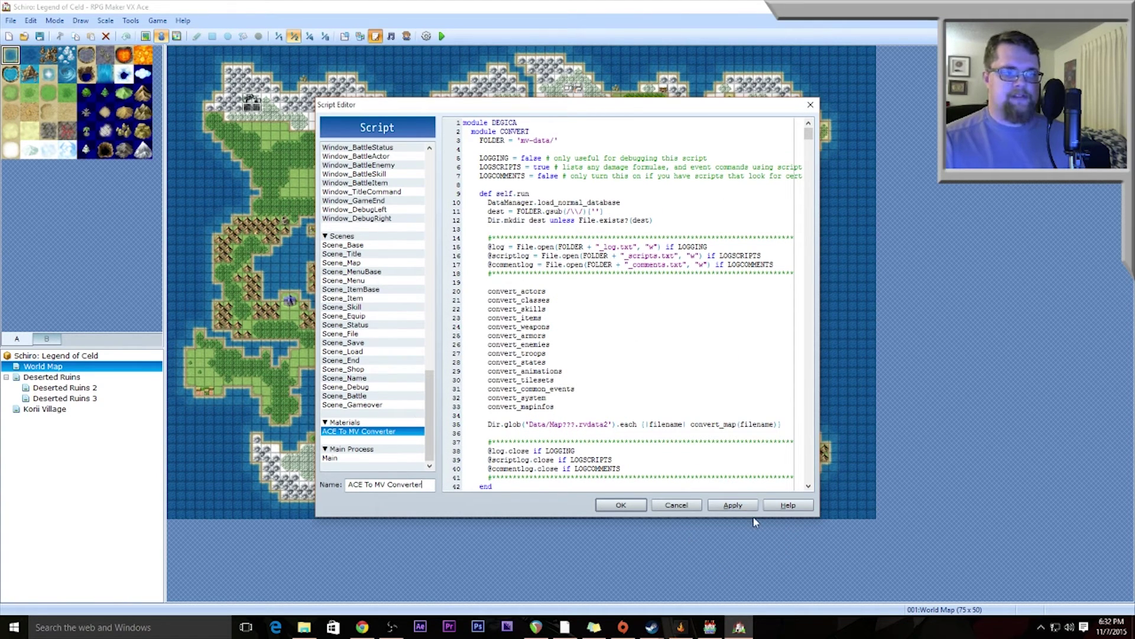
- Apply the script changes and check the title music in the Database System tab
left_click(624, 501)
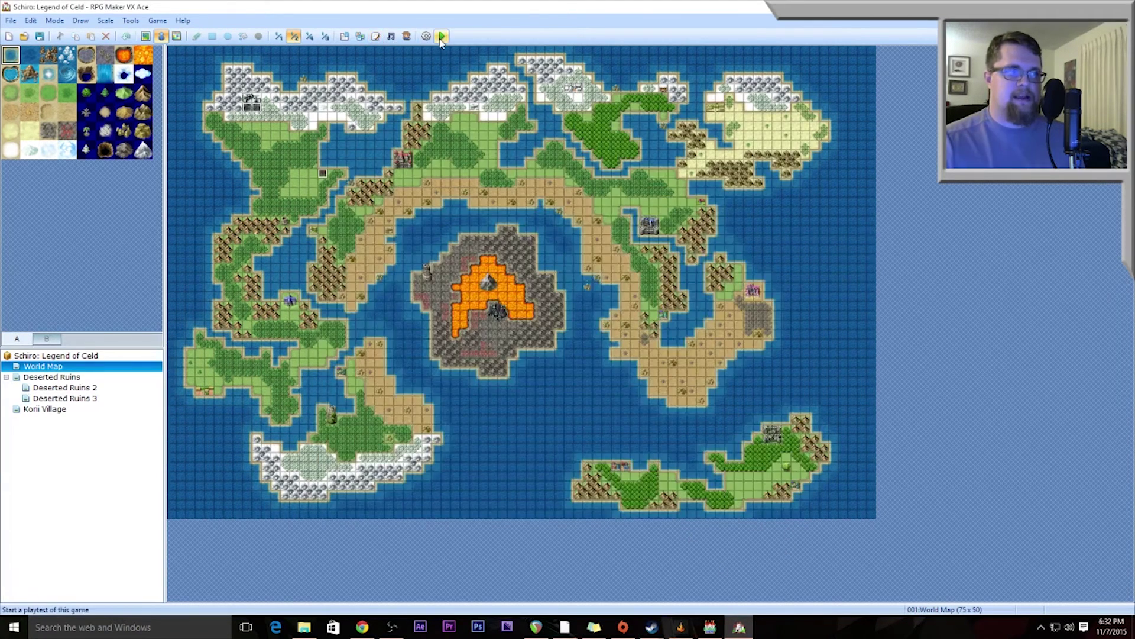
key("F9")
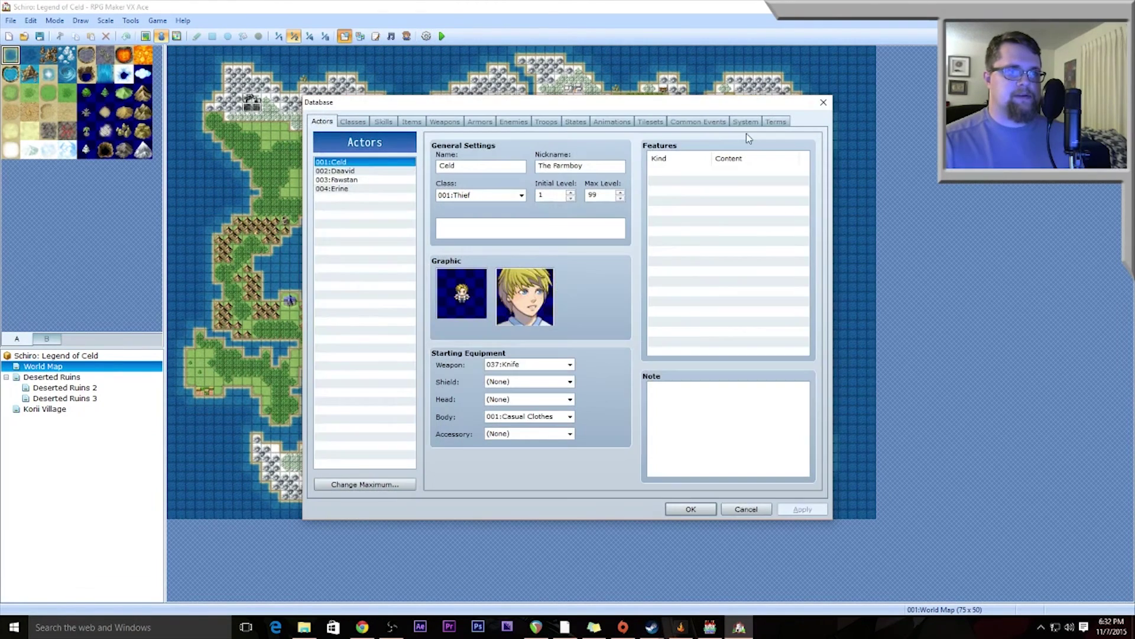
left_click(746, 121)
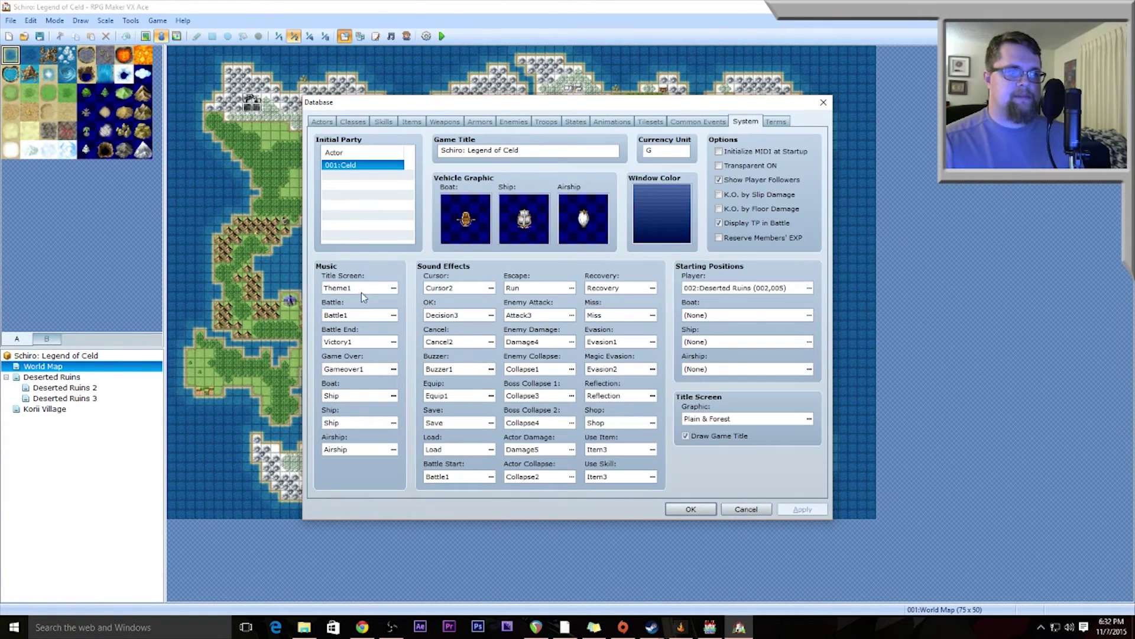
left_click(392, 288)
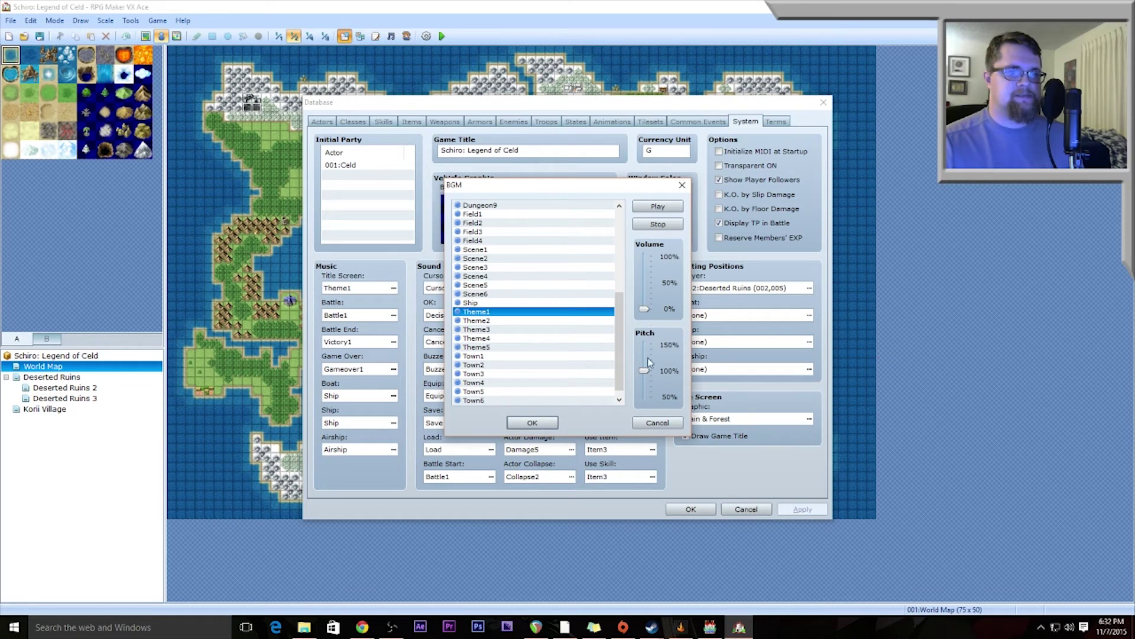
left_click(532, 423)
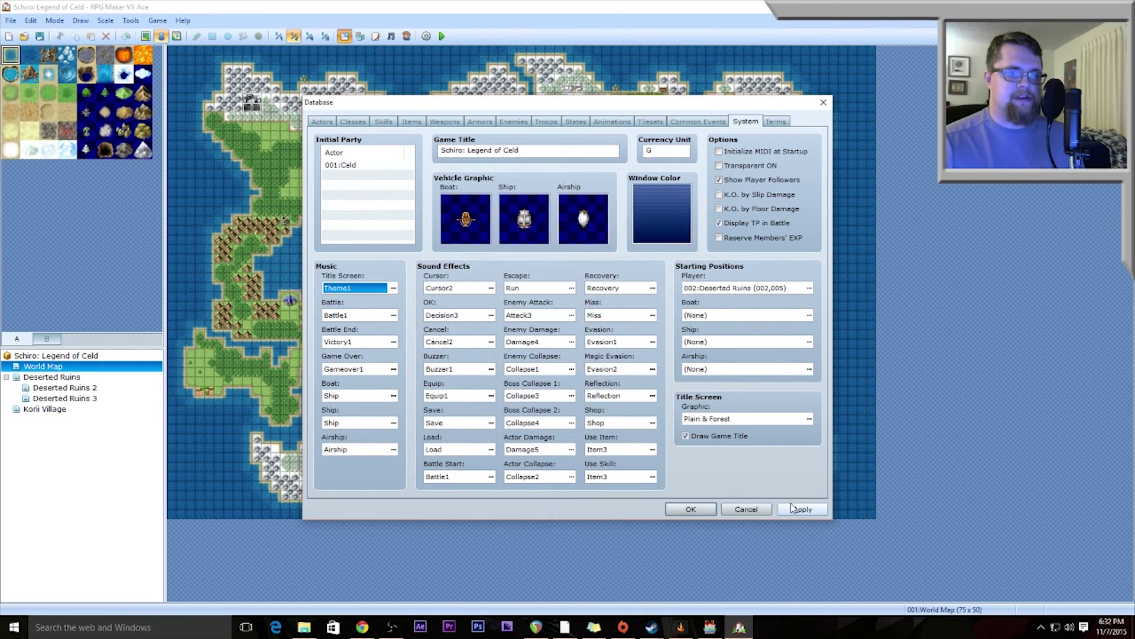
left_click(691, 508)
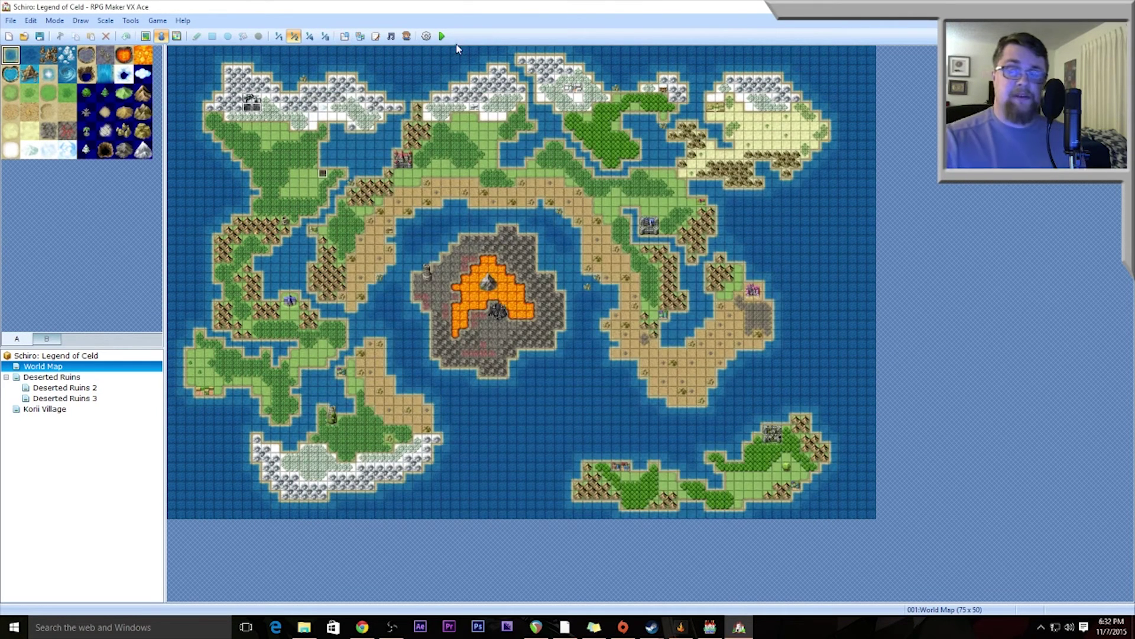
- Save the project and run a playtest, then close the game window
left_click(440, 37)
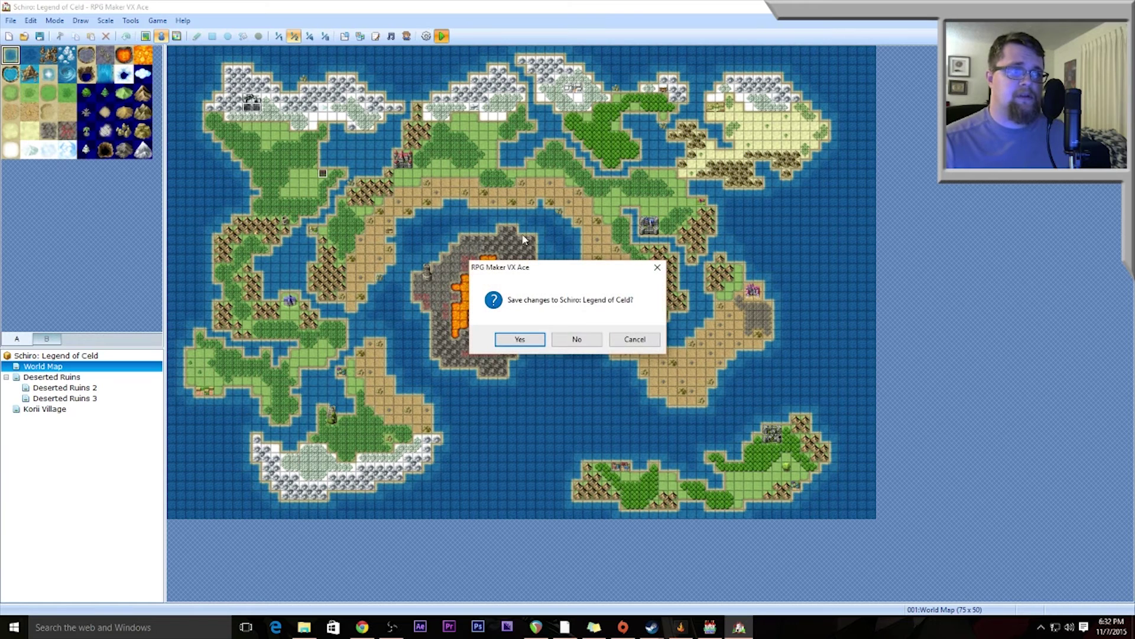
left_click(518, 342)
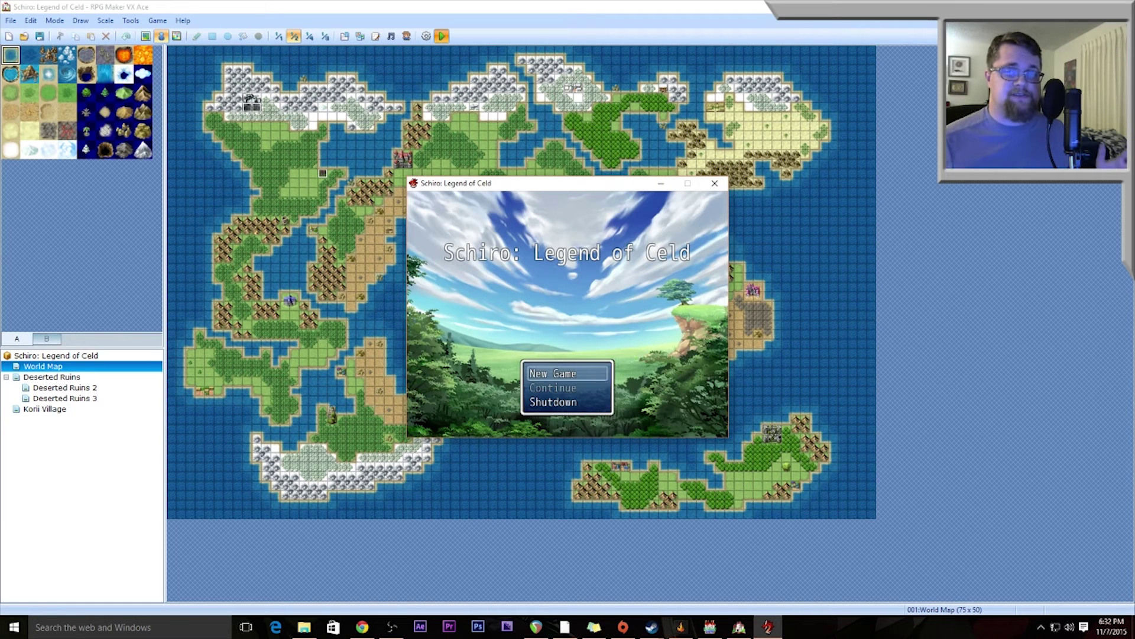
left_click(714, 184)
- Open the VX Ace game folder's mv-data folder of converted JSON files
left_click(157, 20)
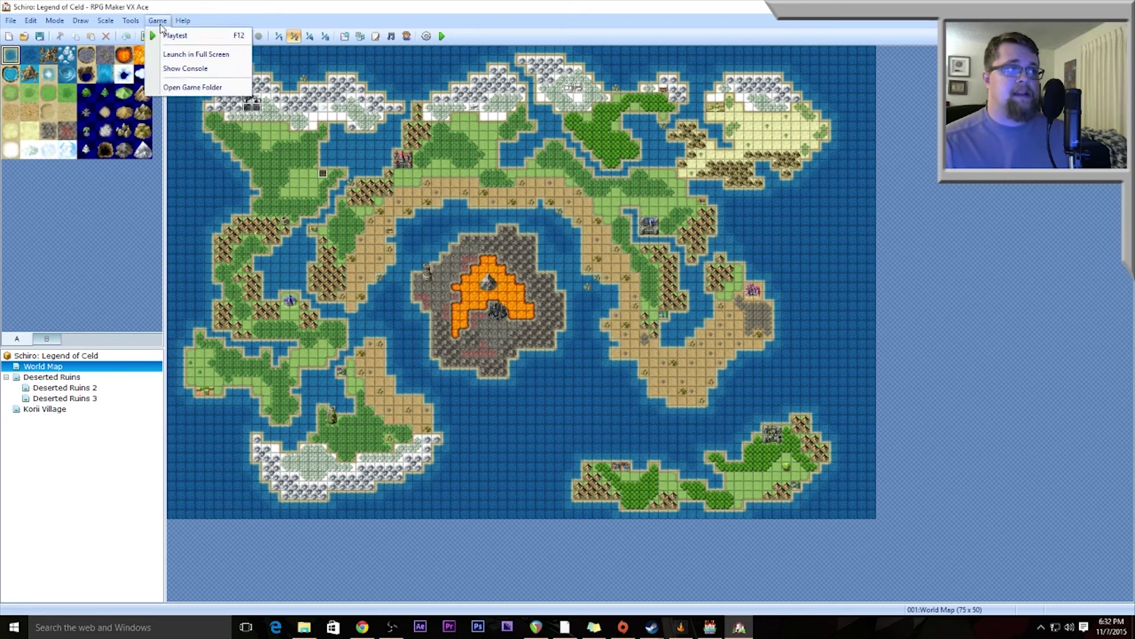
left_click(185, 88)
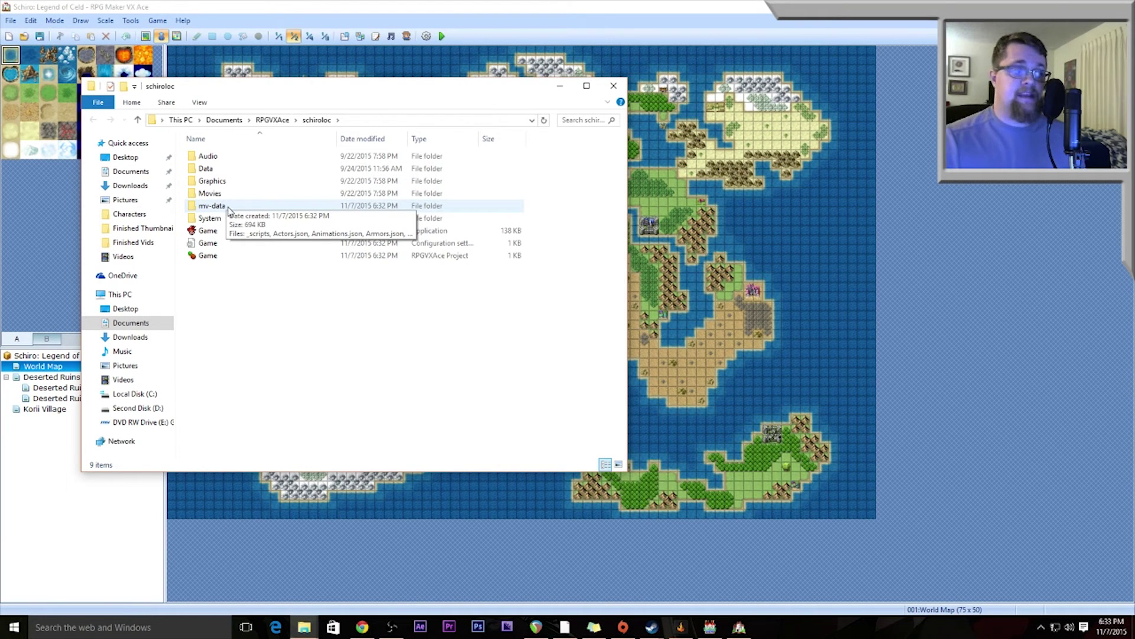
double_click(227, 208)
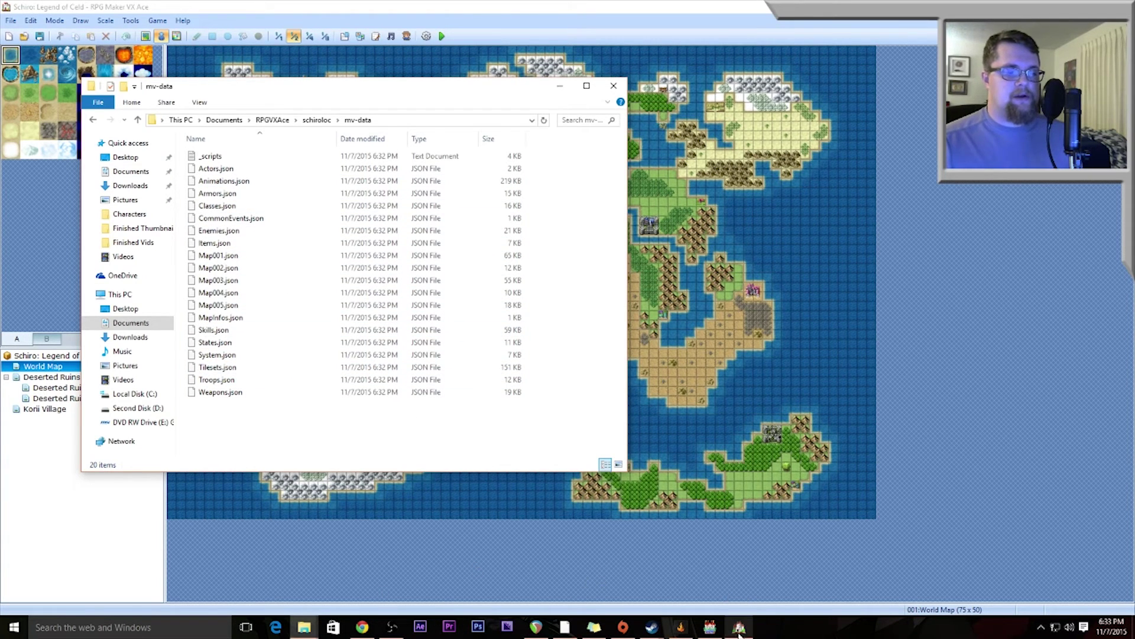
left_click(710, 627)
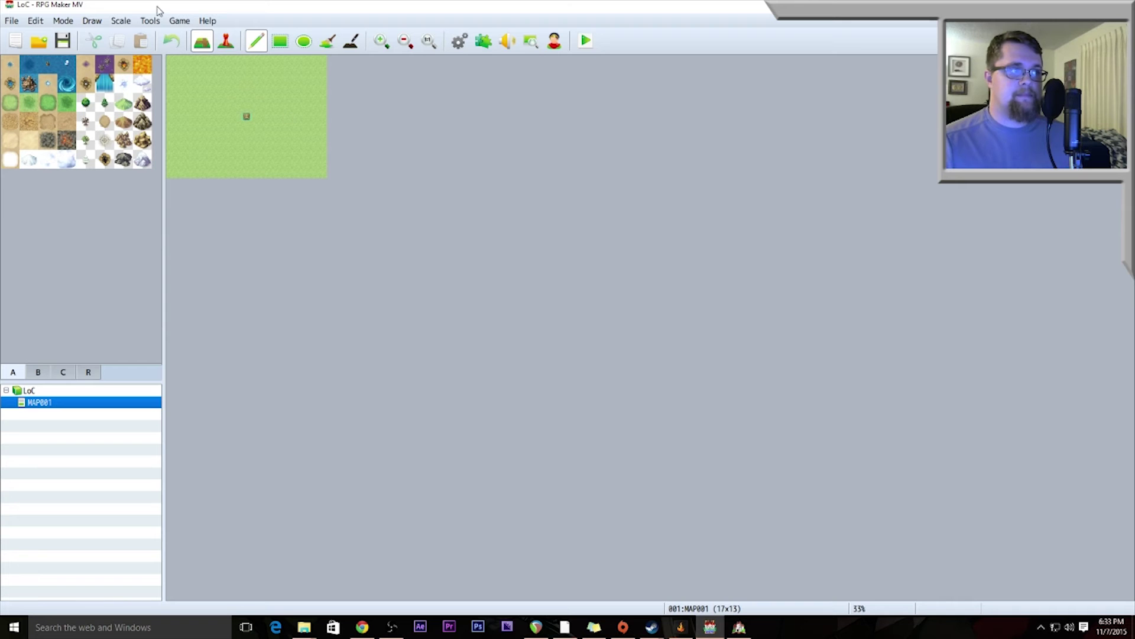
- Open the LoC project's data folder in File Explorer
left_click(180, 21)
left_click(188, 54)
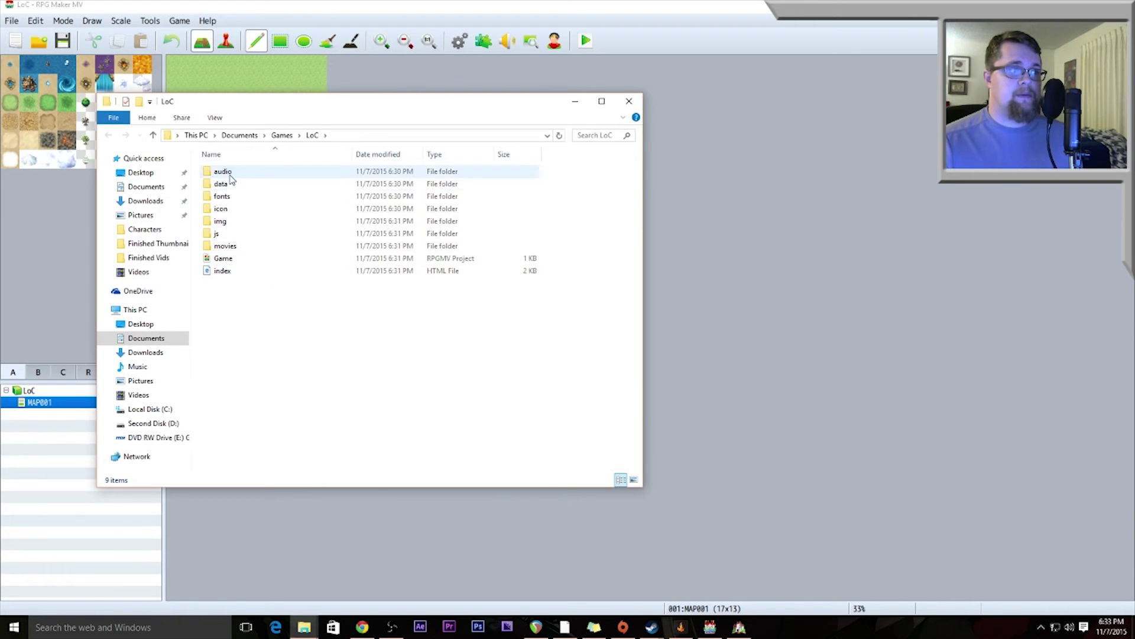
double_click(225, 182)
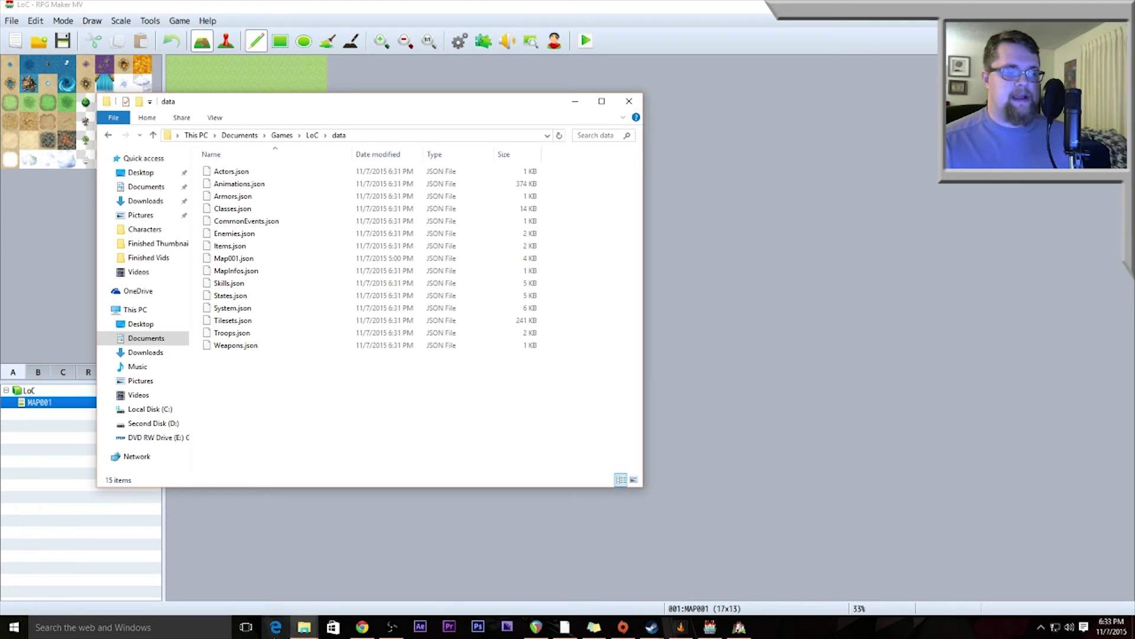
- Place mv-data beside the data folder and copy its 19 converted JSON files
mouse_move(304, 627)
left_click(329, 573)
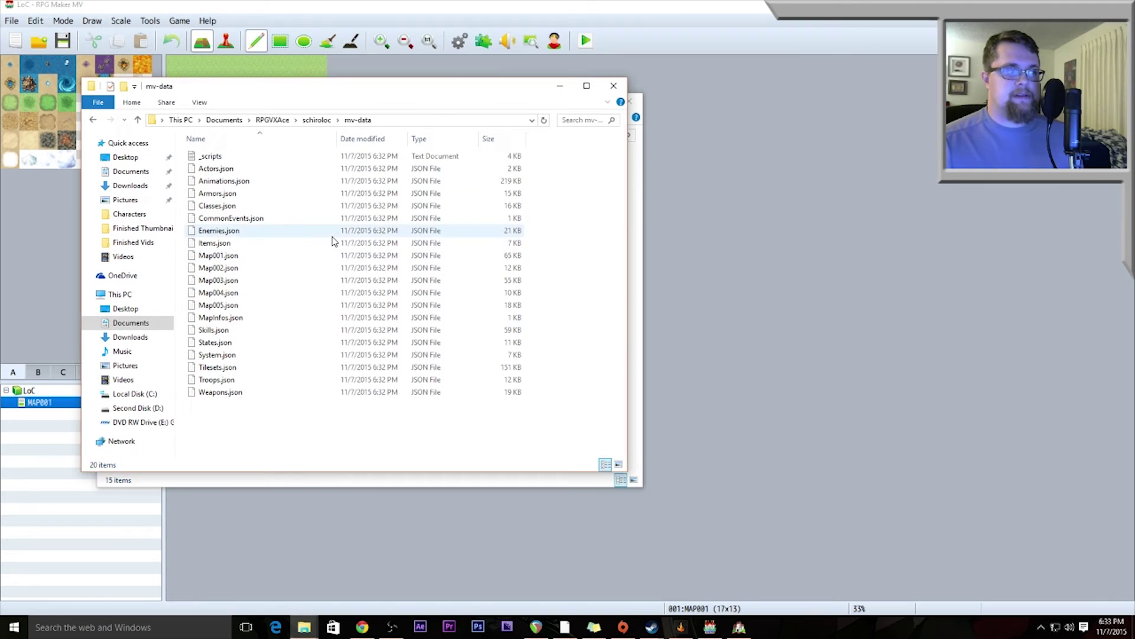
left_click_drag(280, 92, 729, 129)
left_click_drag(752, 473, 672, 204)
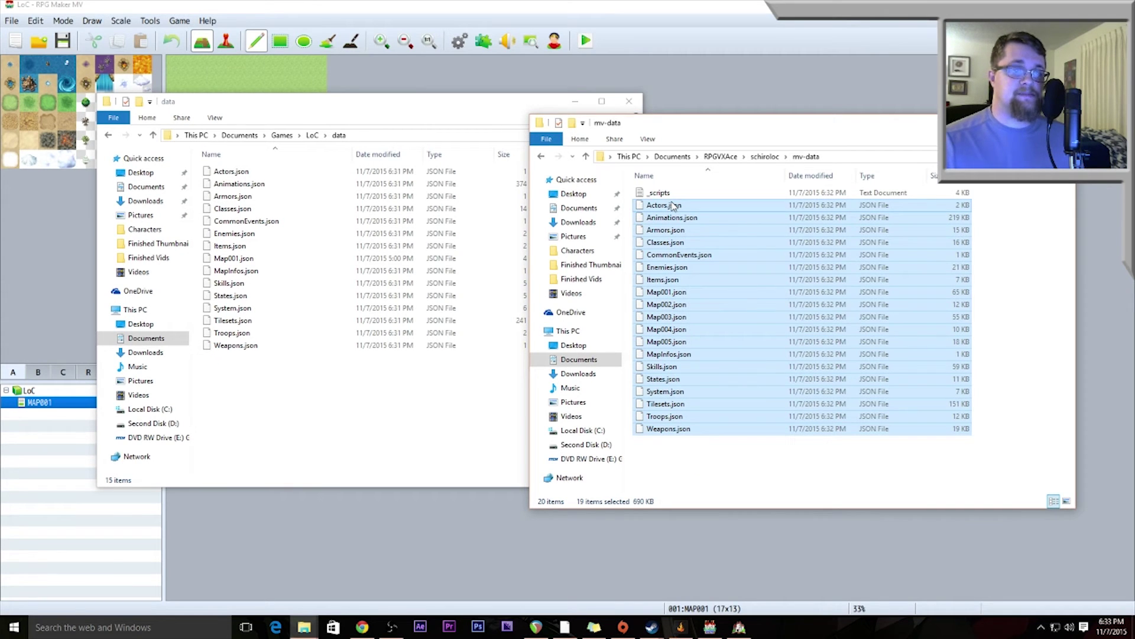
right_click(712, 291)
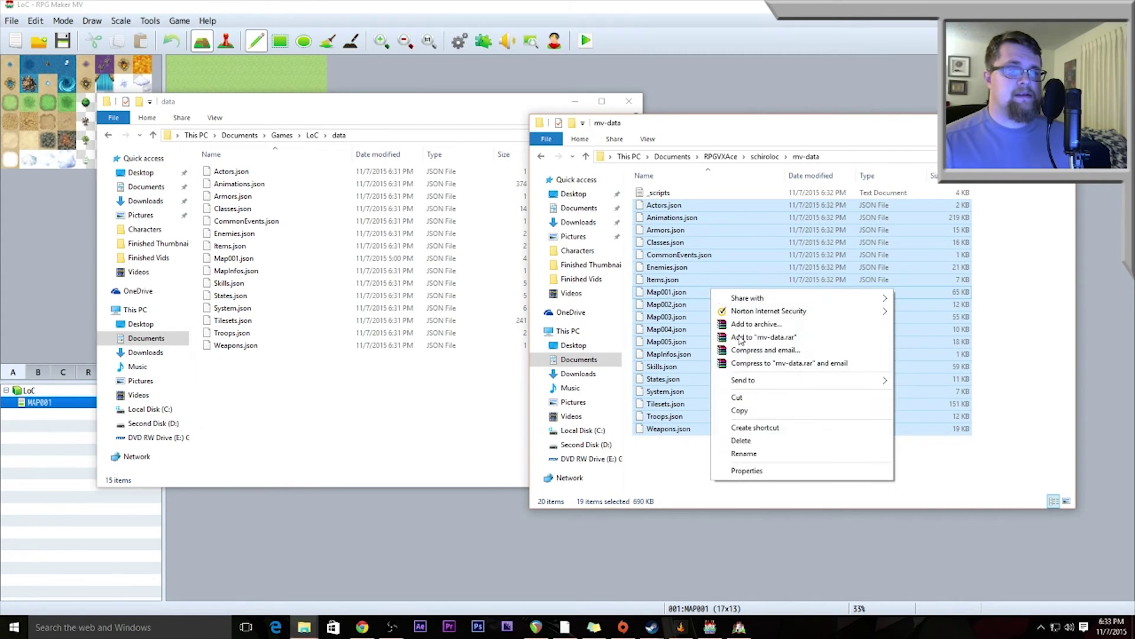
left_click(739, 409)
- Paste the files into data, replacing existing ones, and close the mv-data window
left_click(355, 408)
right_click(350, 409)
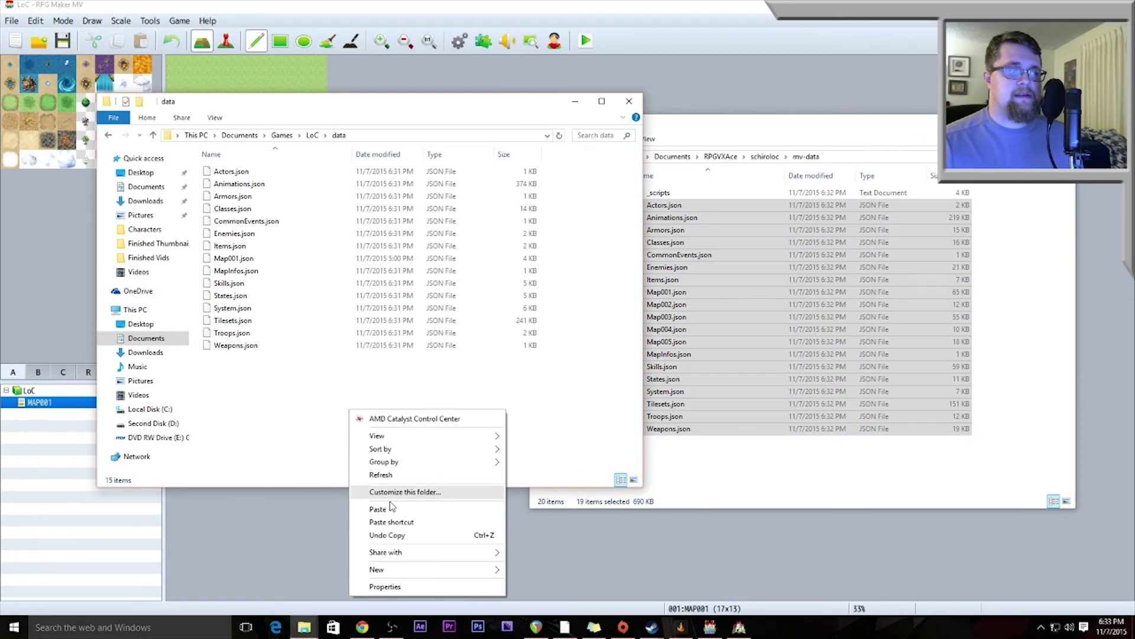
left_click(390, 508)
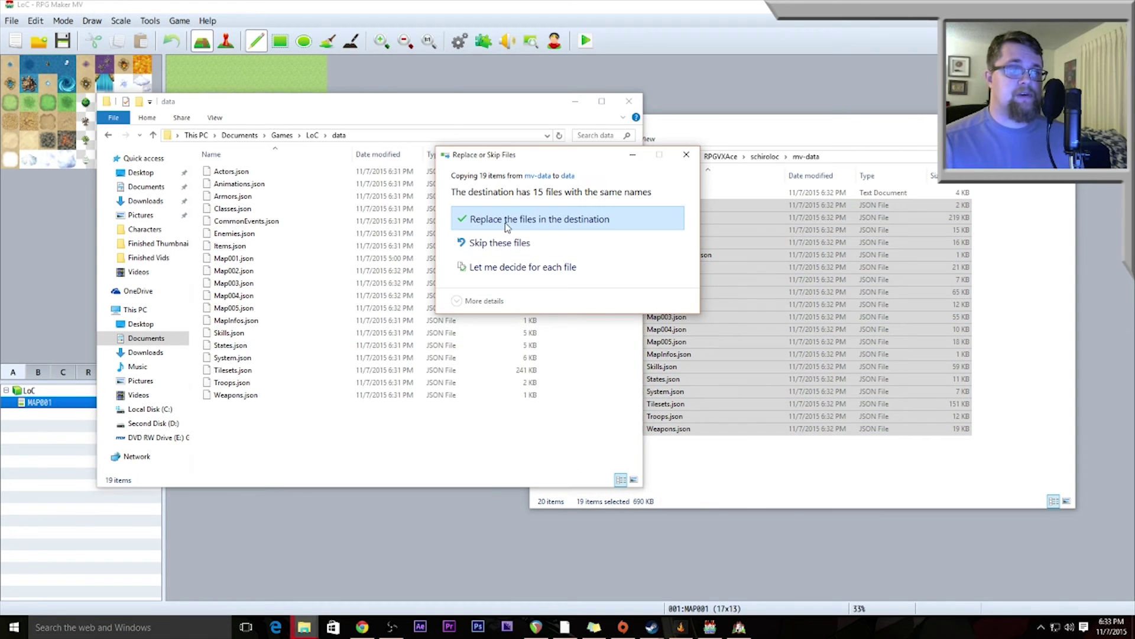
left_click(505, 220)
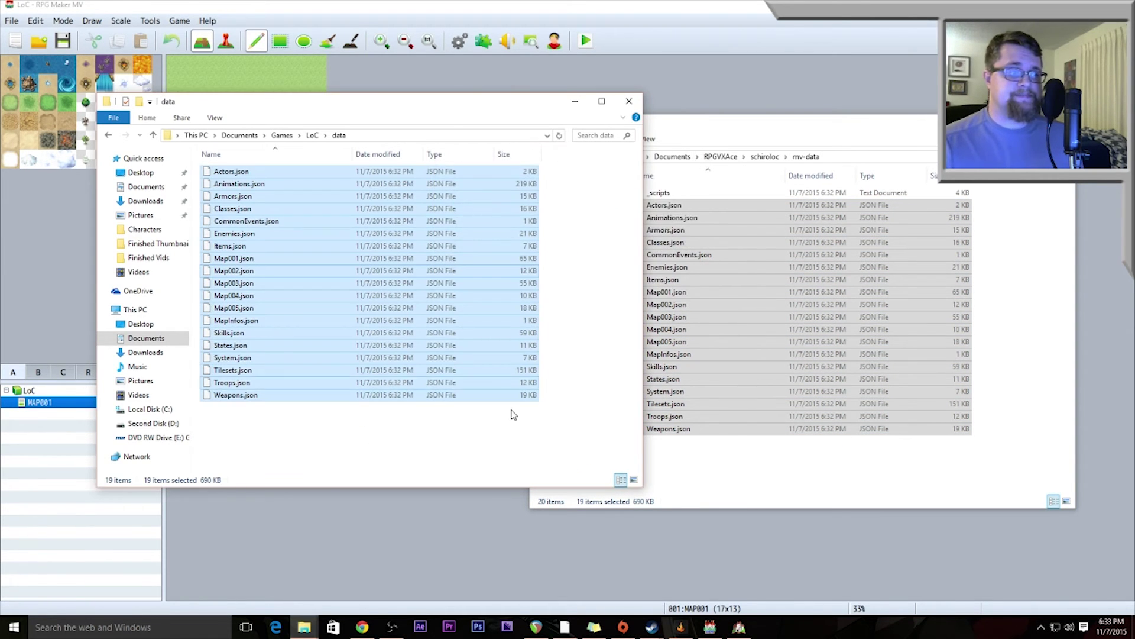
left_click(513, 414)
left_click(854, 152)
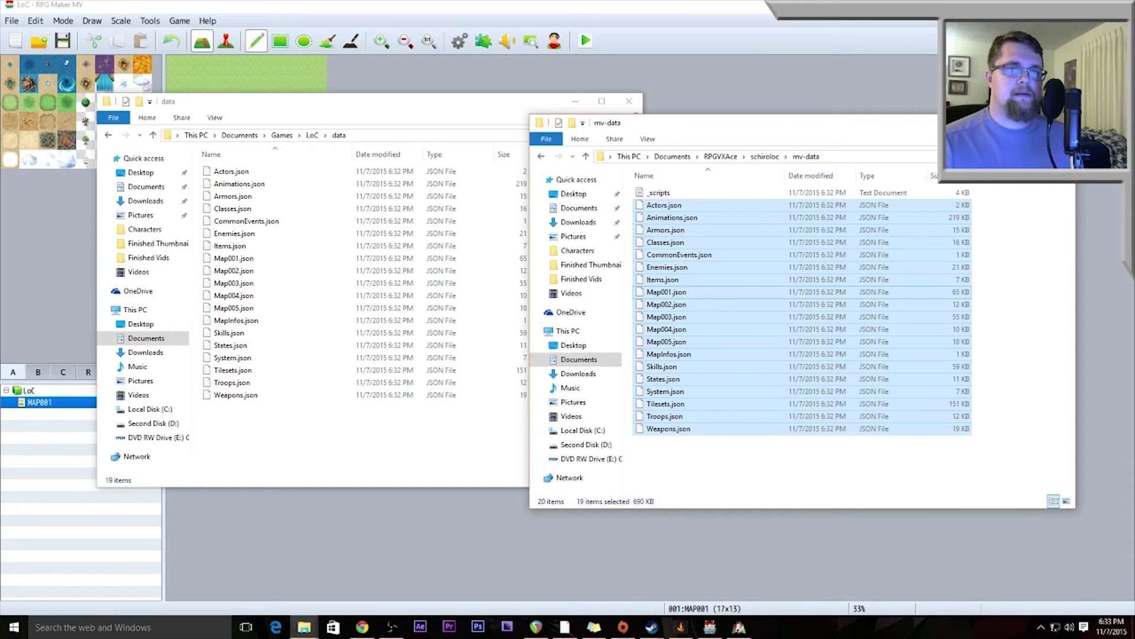
left_click(1061, 122)
- Close the data folder, then close and reopen the LoC project's Game file
left_click(629, 101)
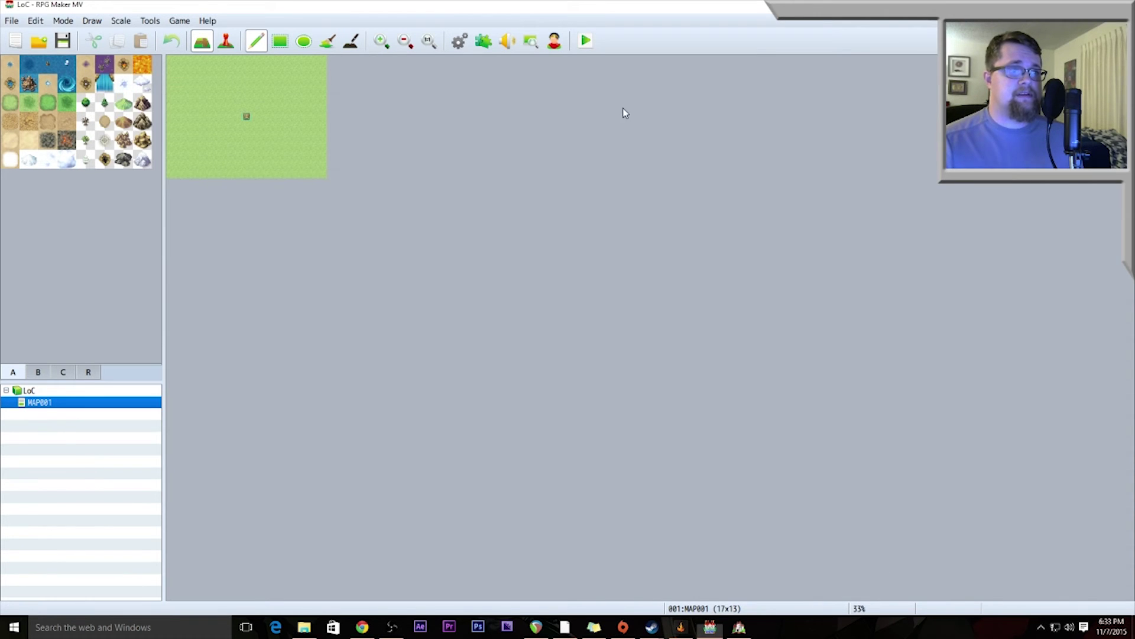
left_click(13, 20)
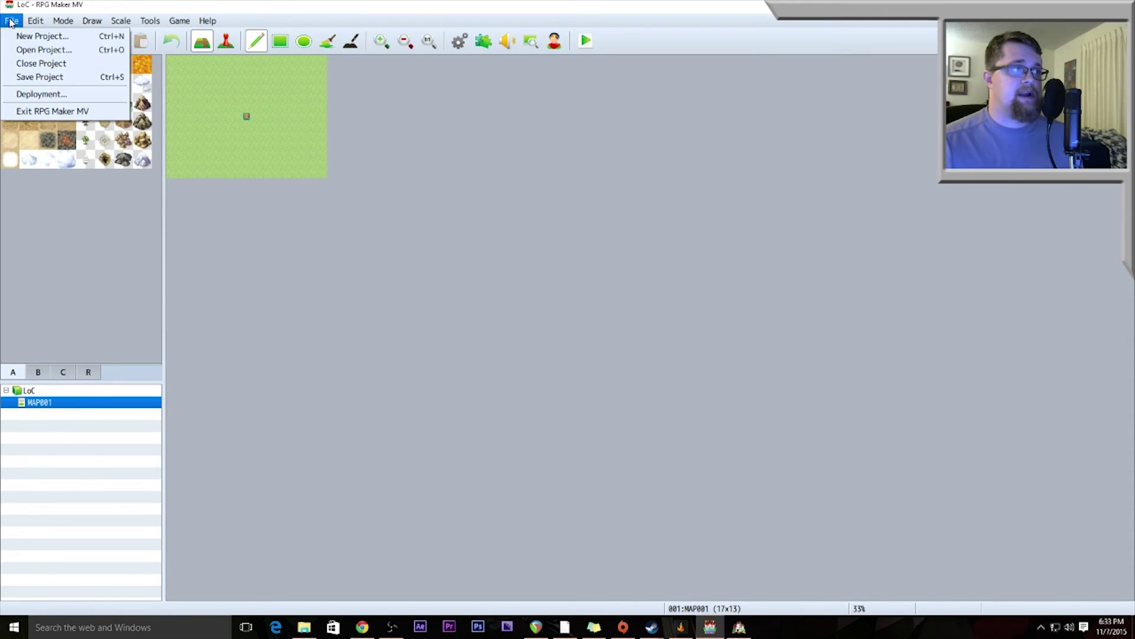
left_click(30, 64)
left_click(12, 20)
left_click(41, 48)
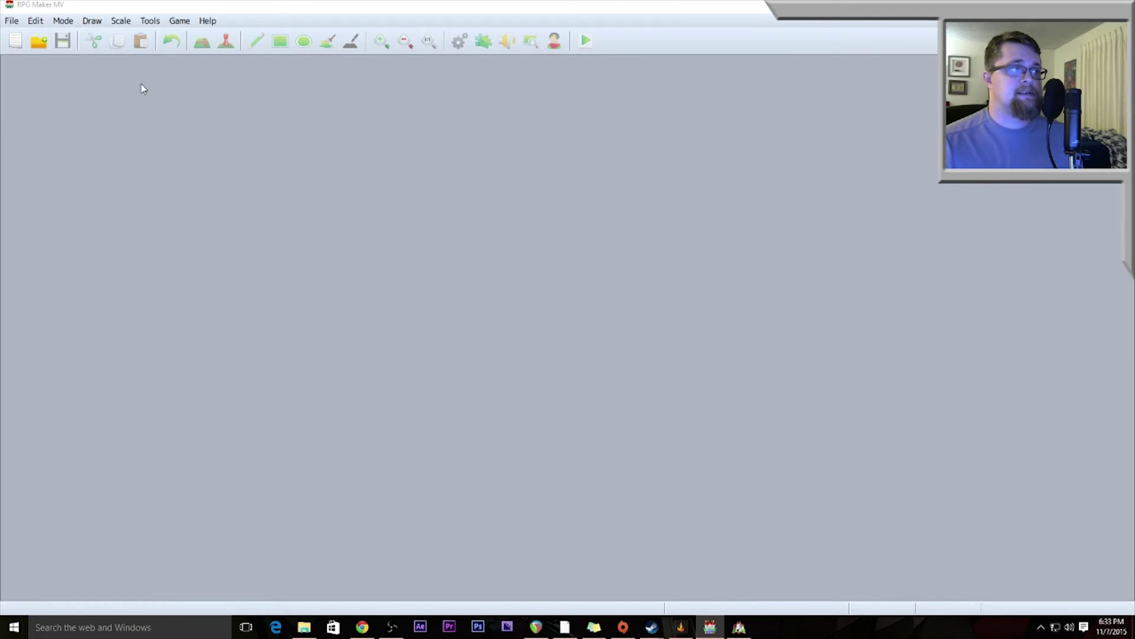
double_click(131, 184)
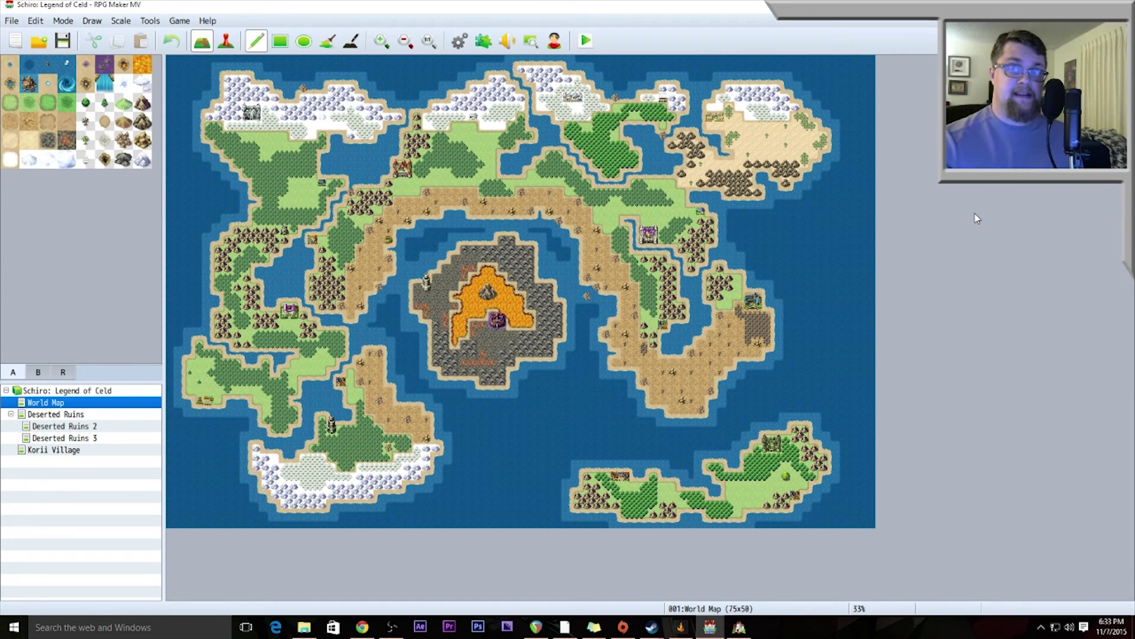
- Review the four converted actors in the MV Database
left_click(458, 42)
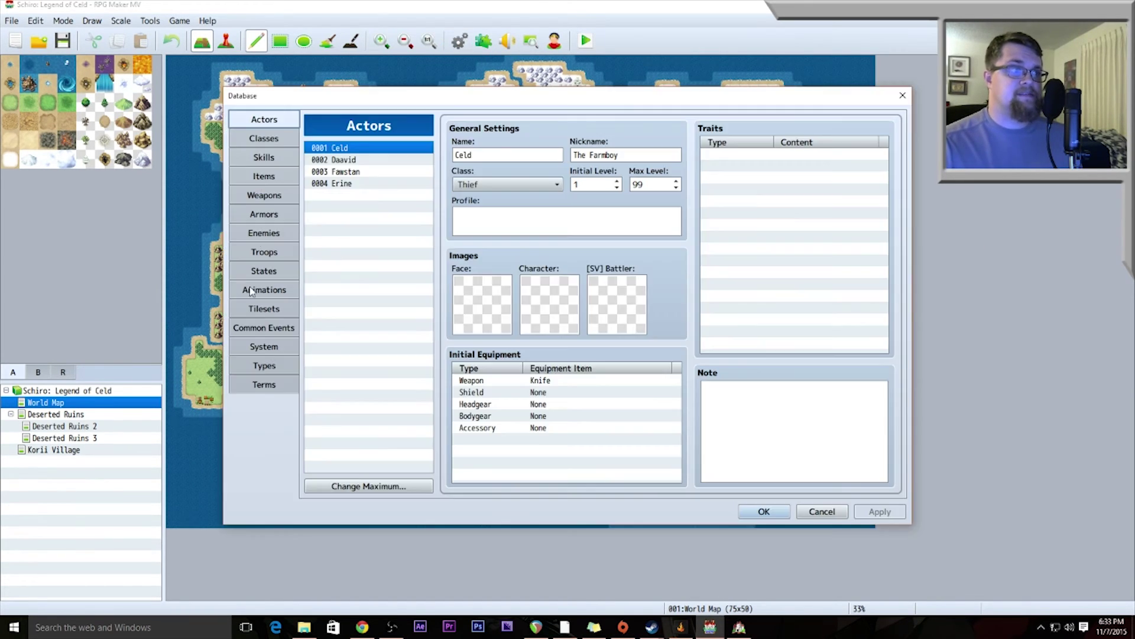
left_click(268, 156)
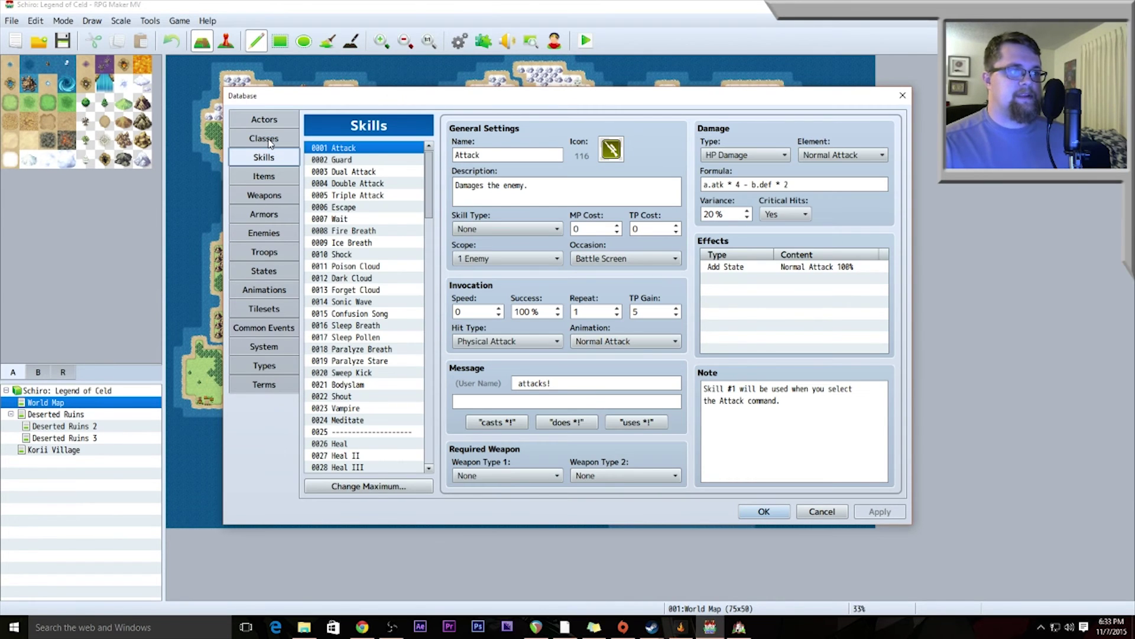
left_click(264, 120)
left_click(353, 161)
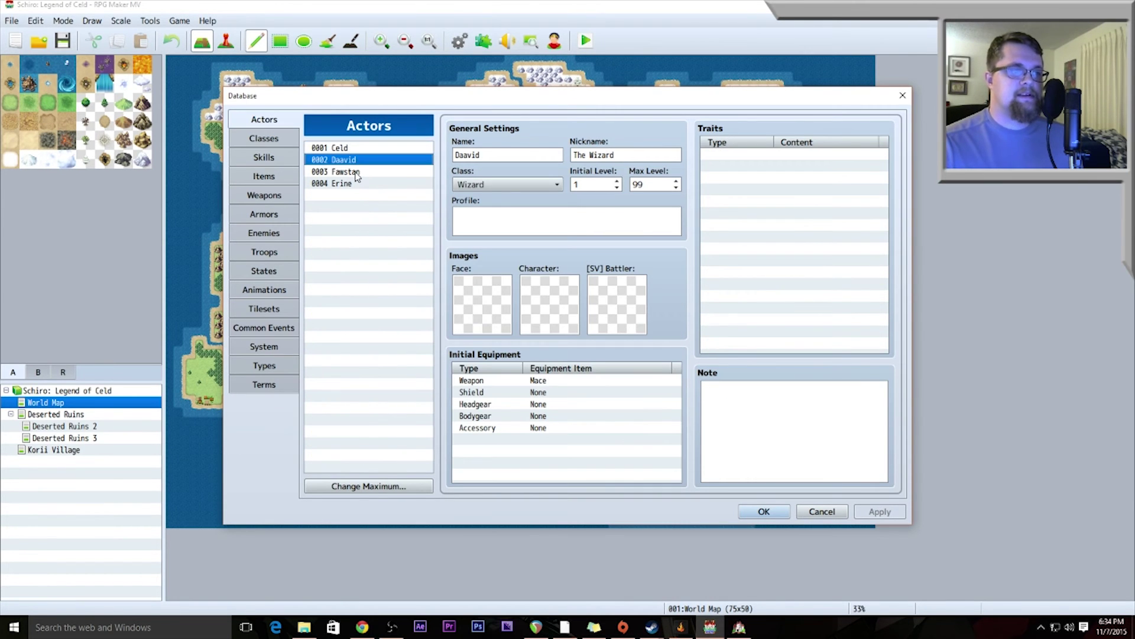
left_click(357, 175)
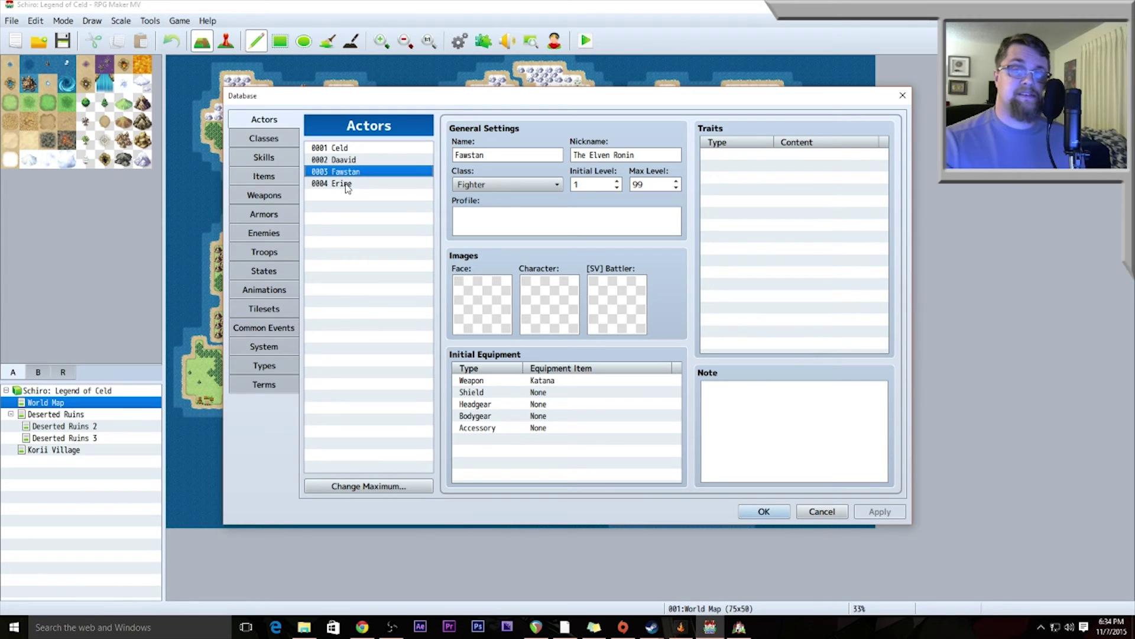
left_click(348, 185)
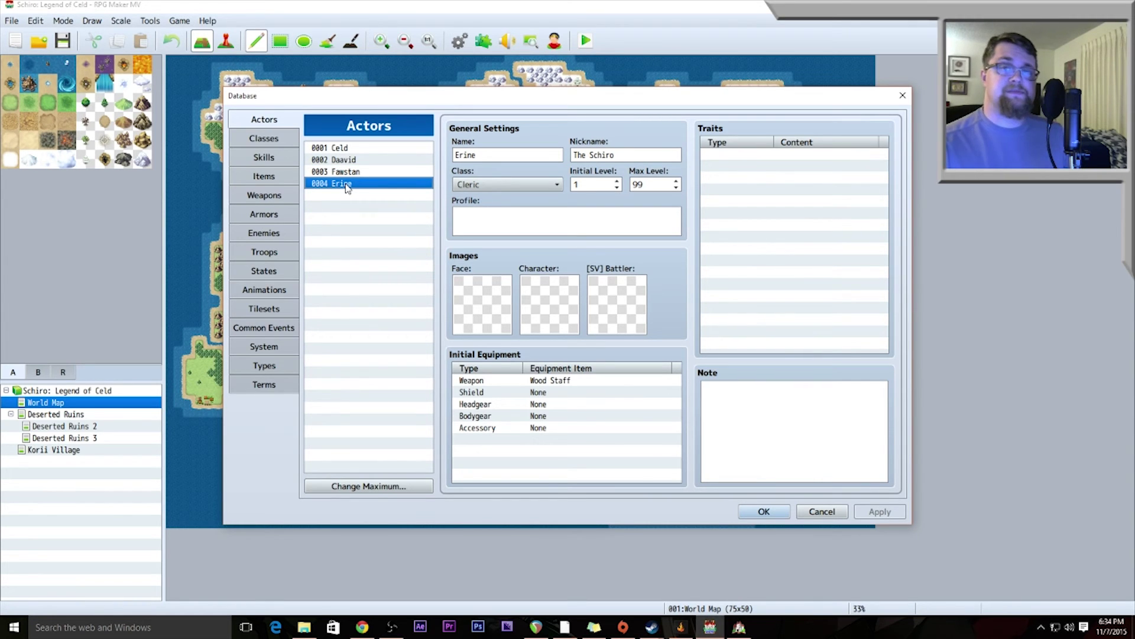
left_click(345, 149)
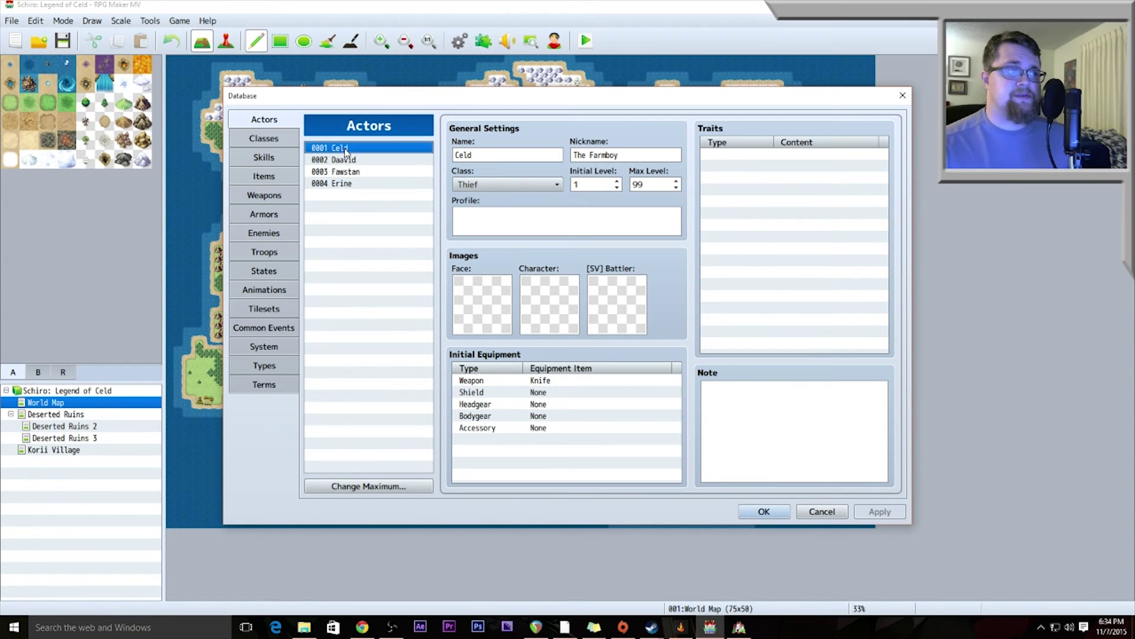
left_click(346, 161)
left_click(348, 172)
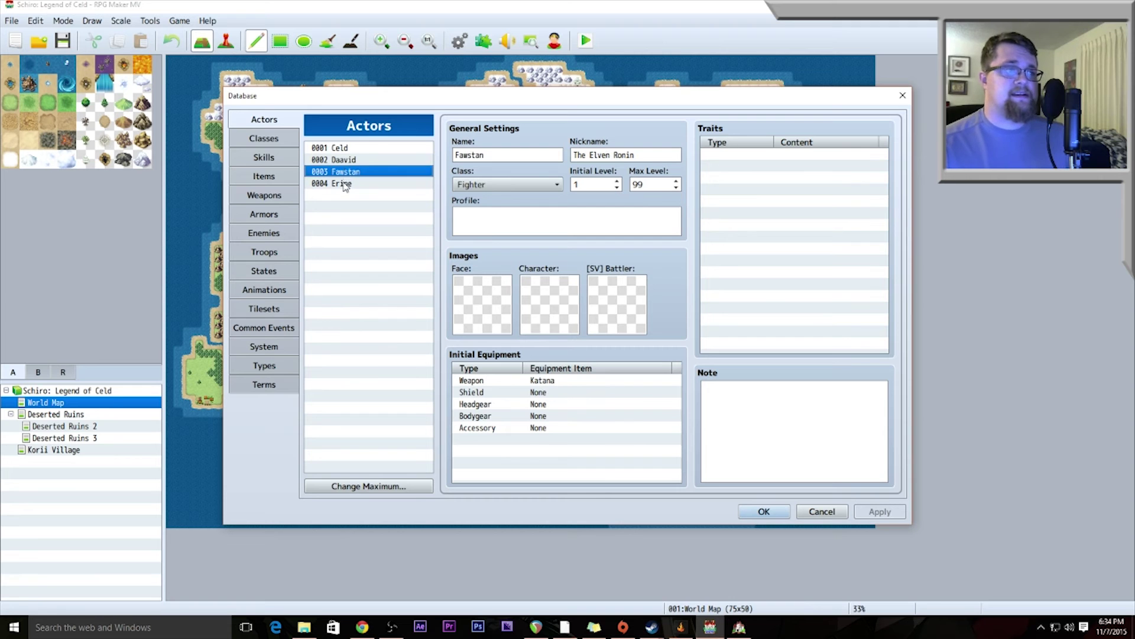
left_click(347, 184)
- Browse the converted classes, skills, items, weapons, armors and enemies, then cancel the Database
left_click(263, 139)
left_click(348, 173)
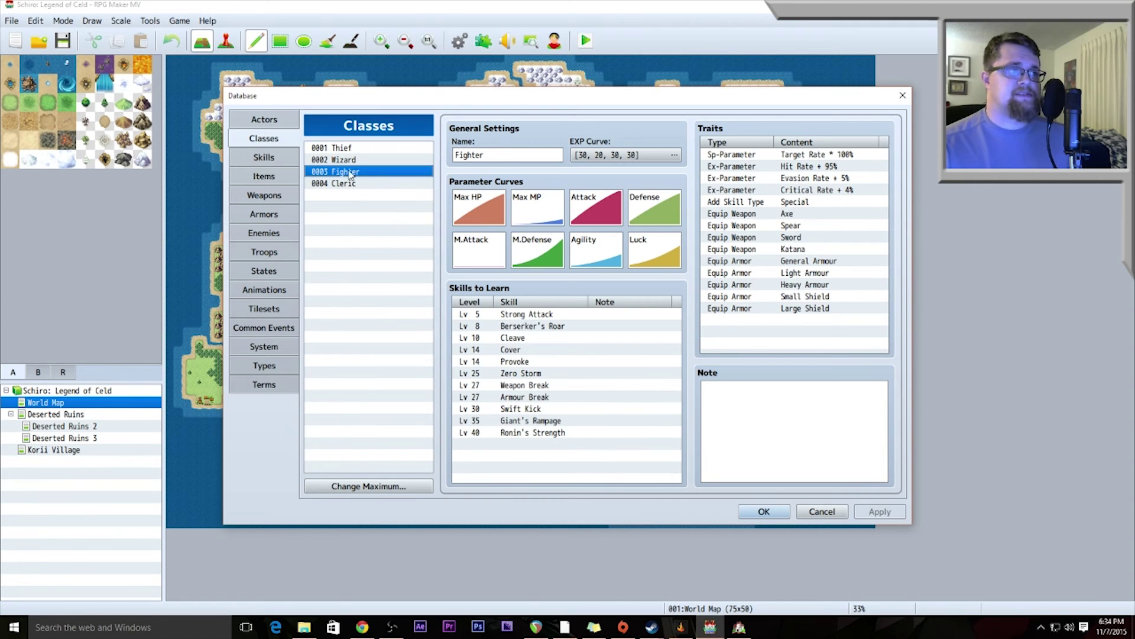
left_click(263, 158)
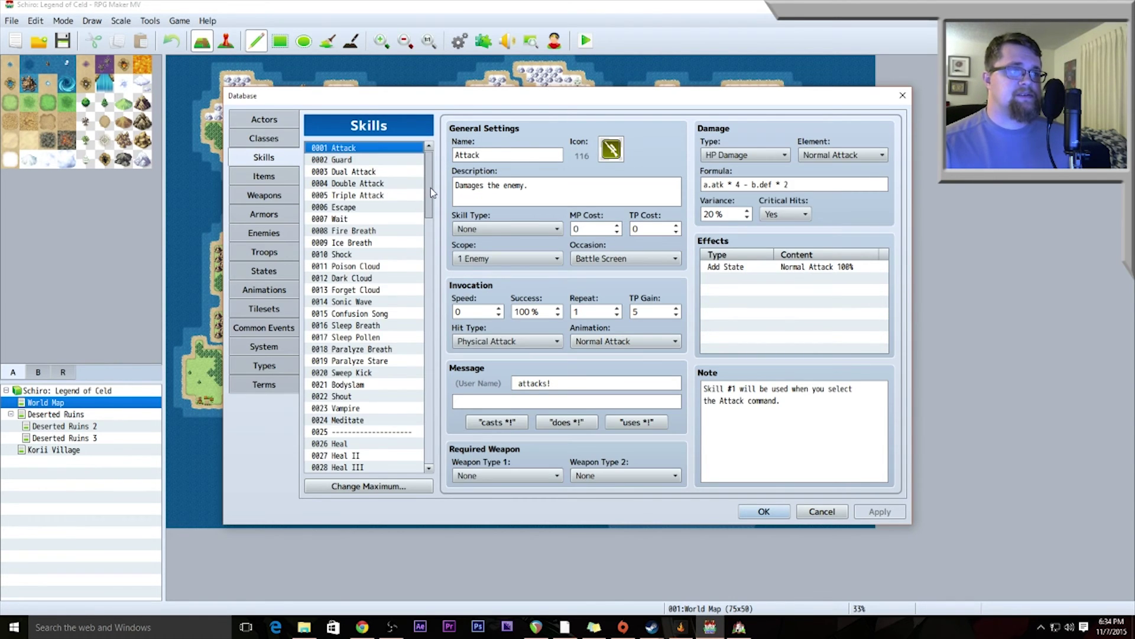
left_click_drag(430, 187, 431, 432)
left_click(265, 177)
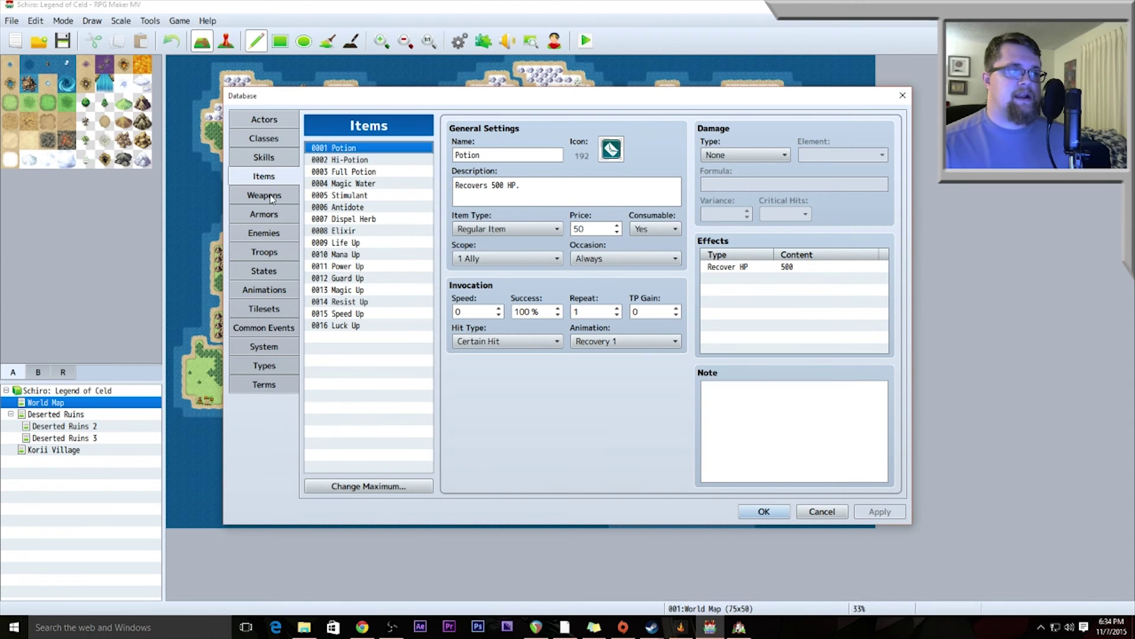
left_click(271, 196)
left_click(264, 214)
left_click(264, 233)
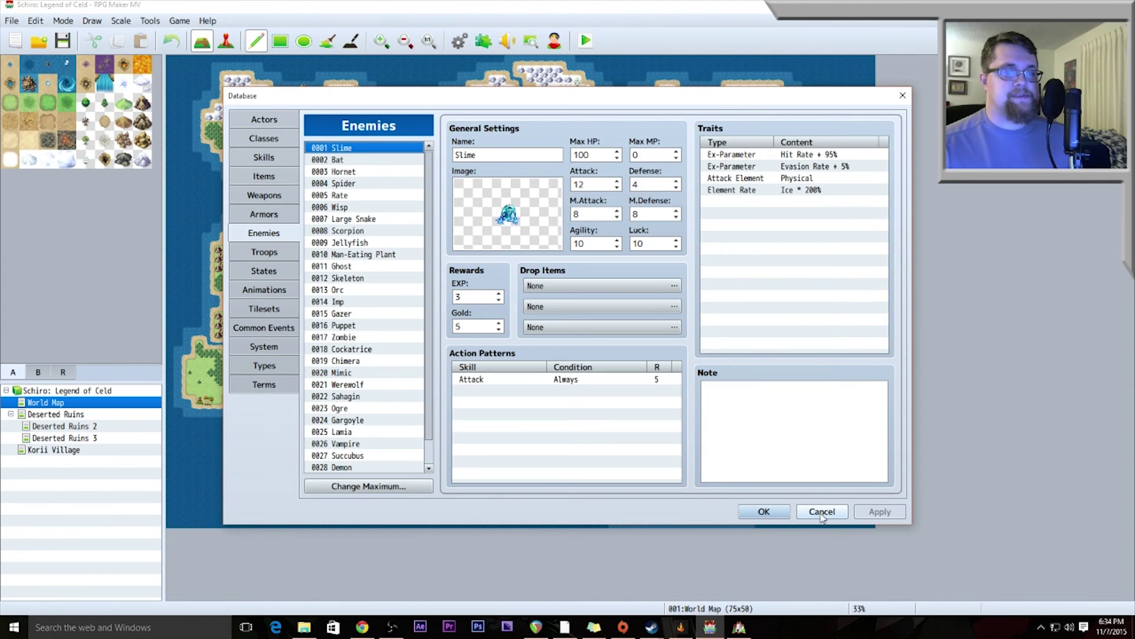
left_click(822, 512)
- View Deserted Ruins 1–3 and Korii Village maps, ending on the World Map
left_click(60, 414)
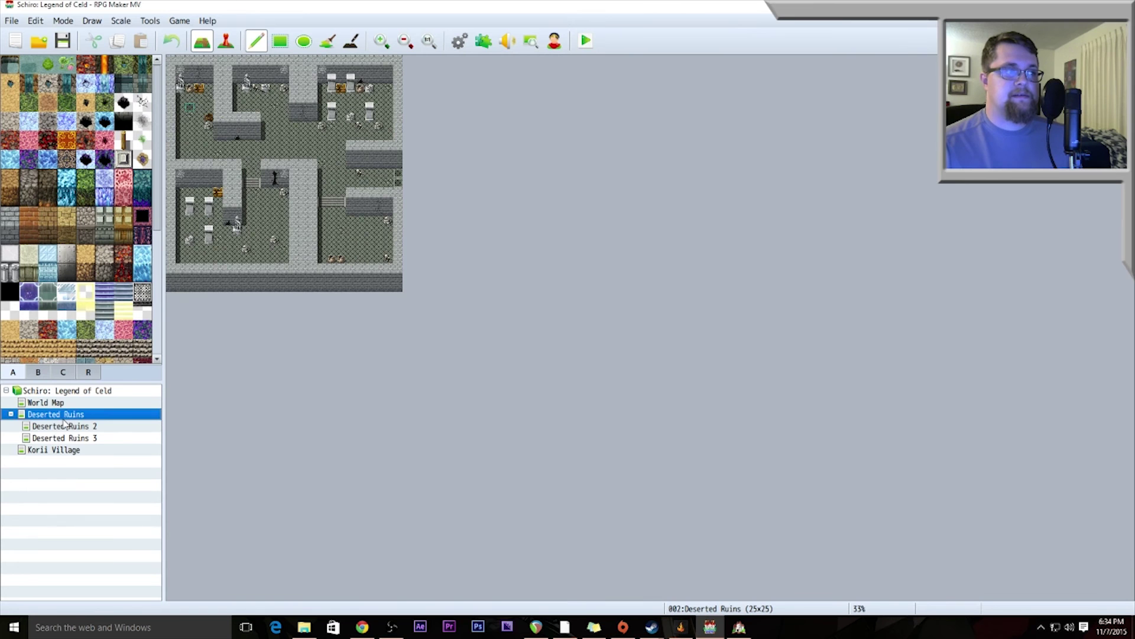
left_click(64, 427)
left_click(65, 438)
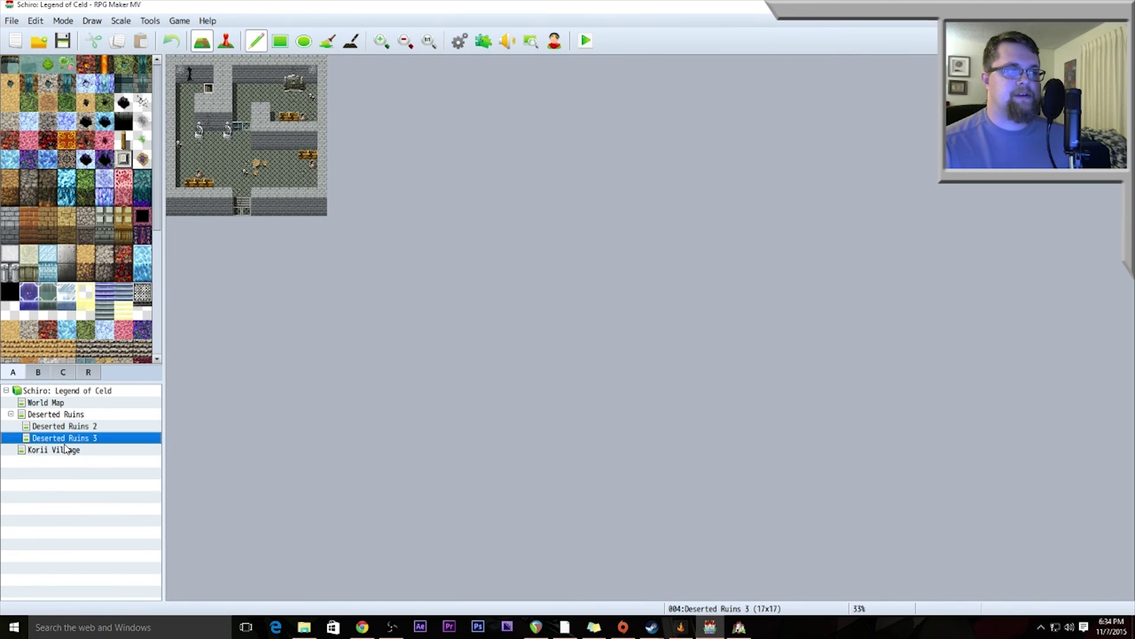
left_click(59, 450)
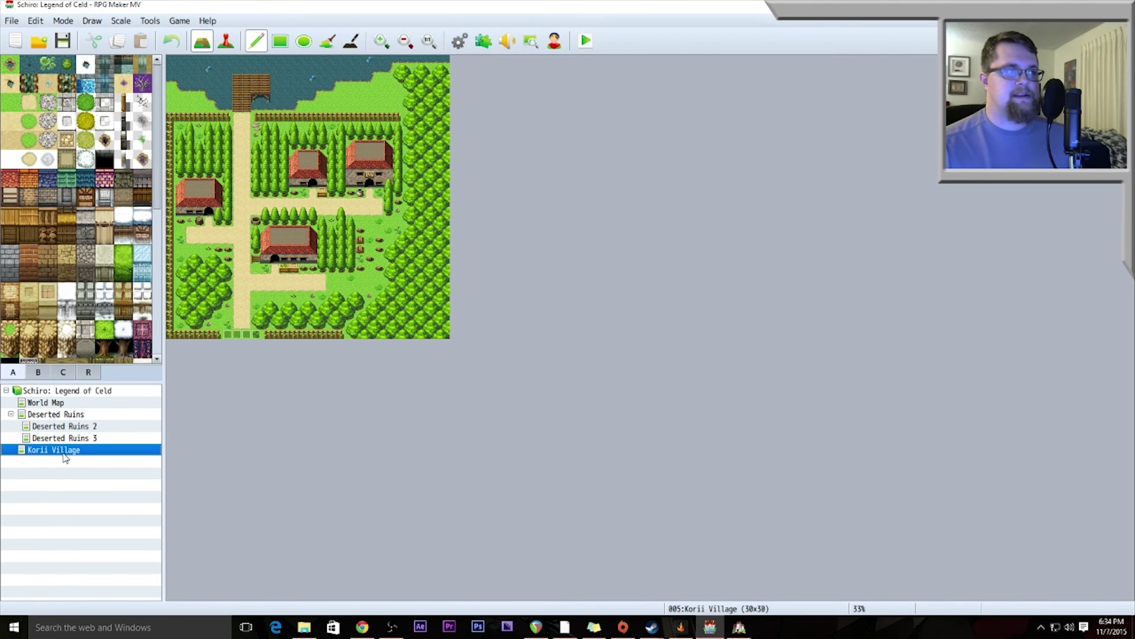
left_click(47, 403)
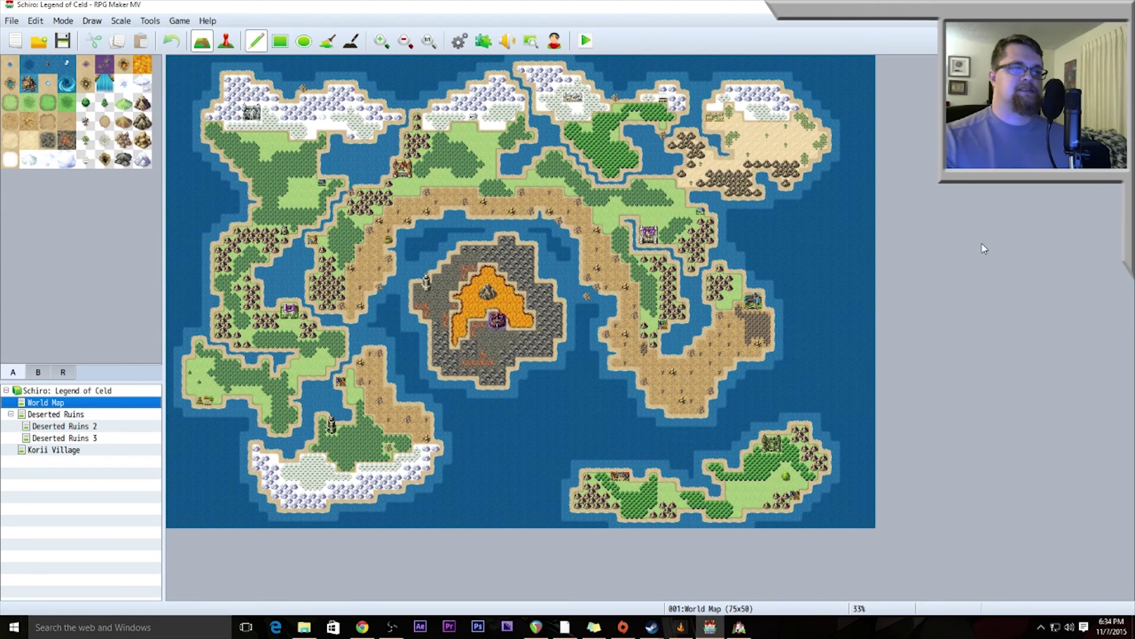